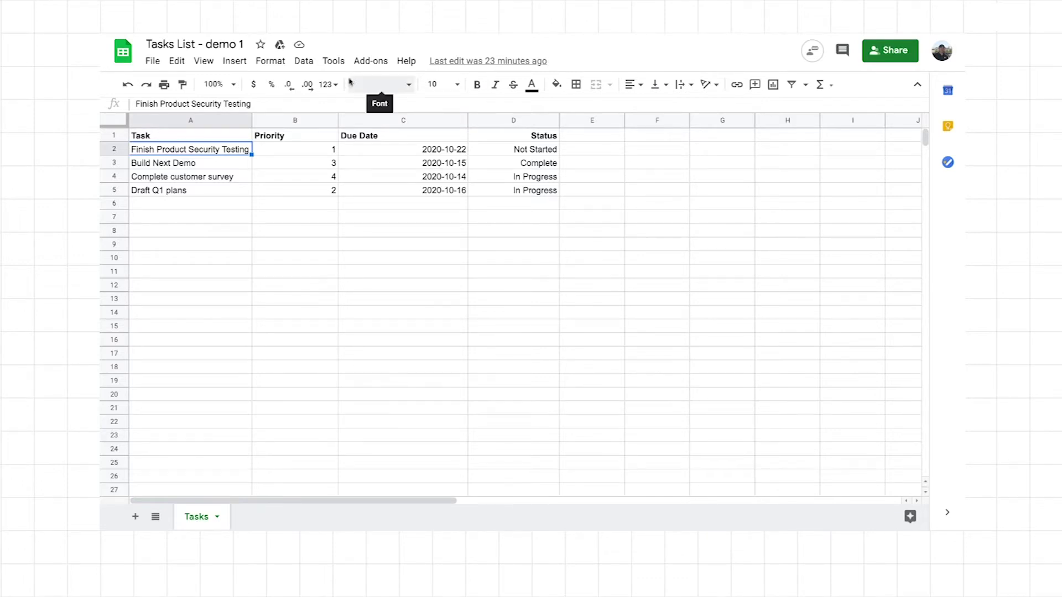
Create the 'Tasks List - demo 1' AppSheet app from the sheet via Tools > Open in AppSheet.
{"action": "left_click", "coordinate": [335, 62]}
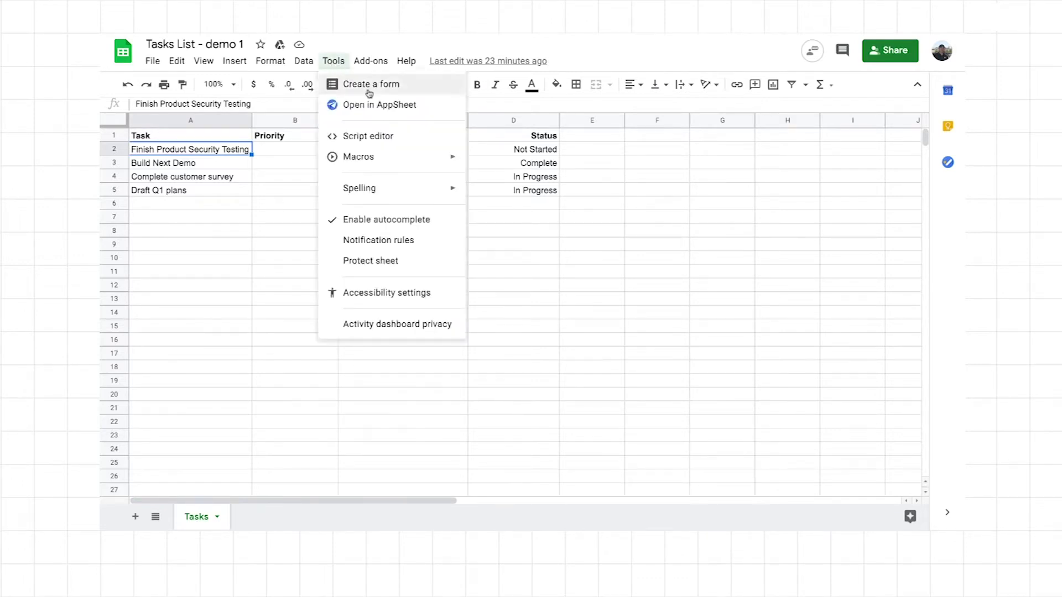
{"action": "left_click", "coordinate": [422, 109]}
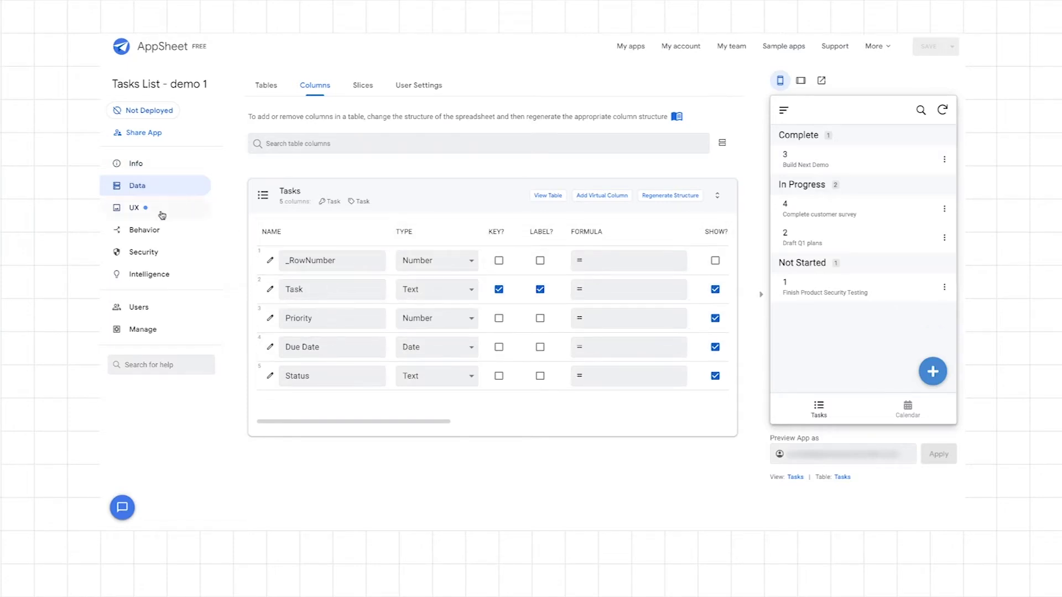
{"action": "left_click", "coordinate": [133, 208]}
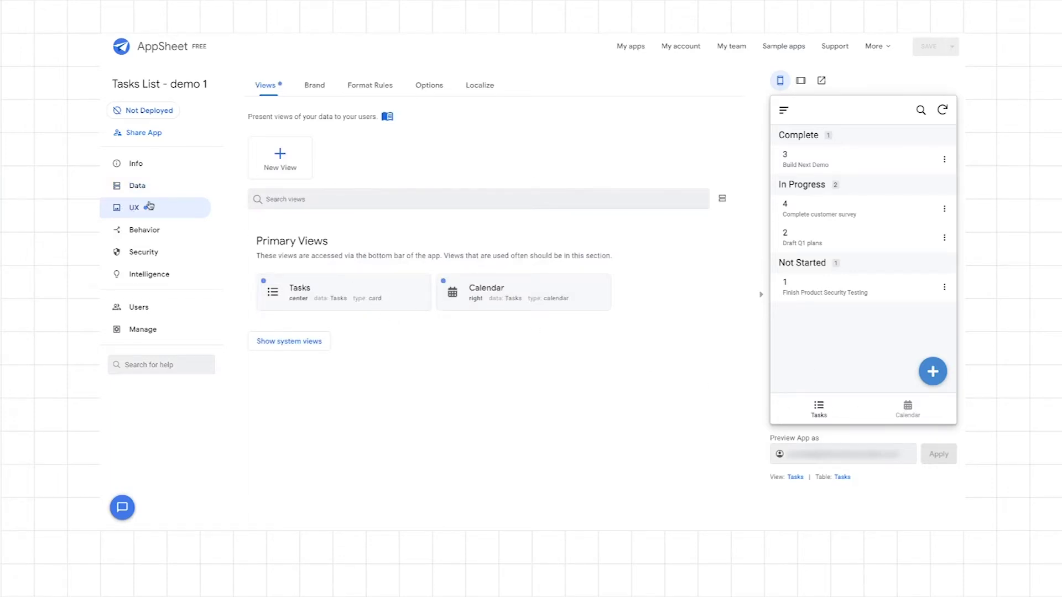
{"action": "left_click", "coordinate": [145, 230]}
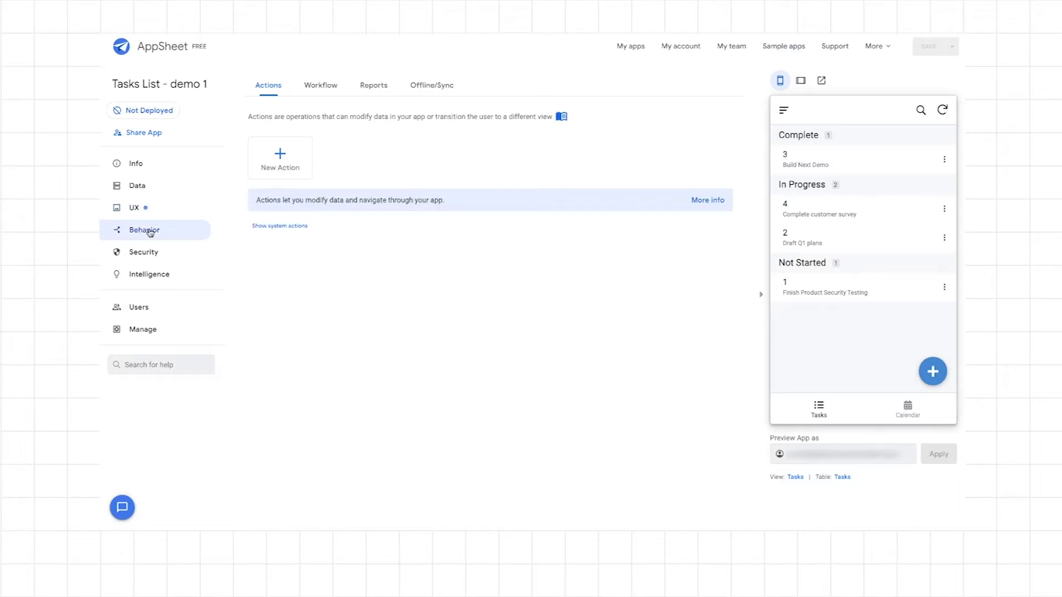
{"action": "left_click", "coordinate": [149, 187]}
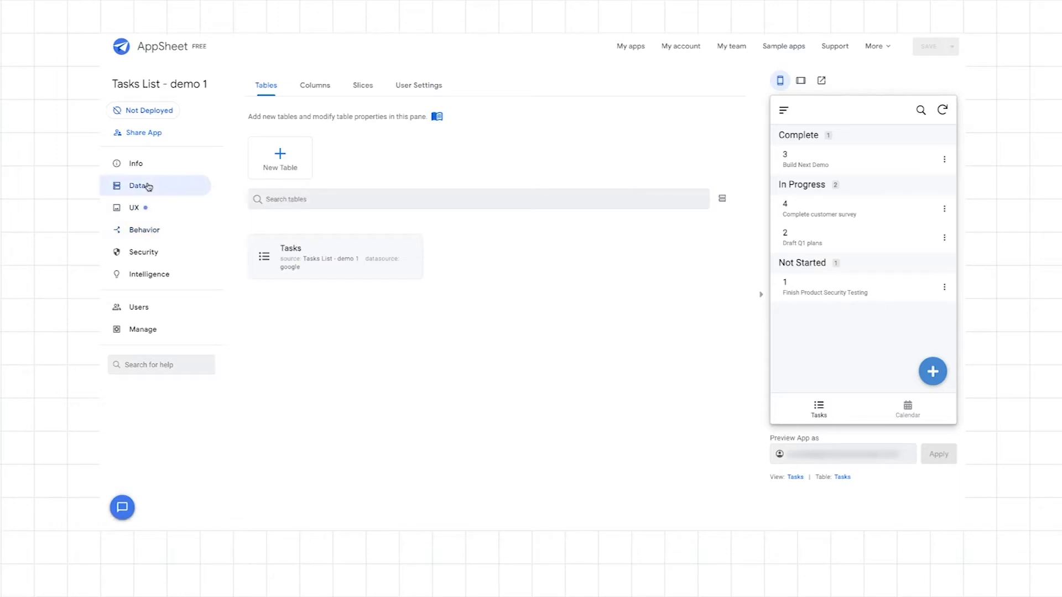
{"action": "left_click", "coordinate": [326, 250]}
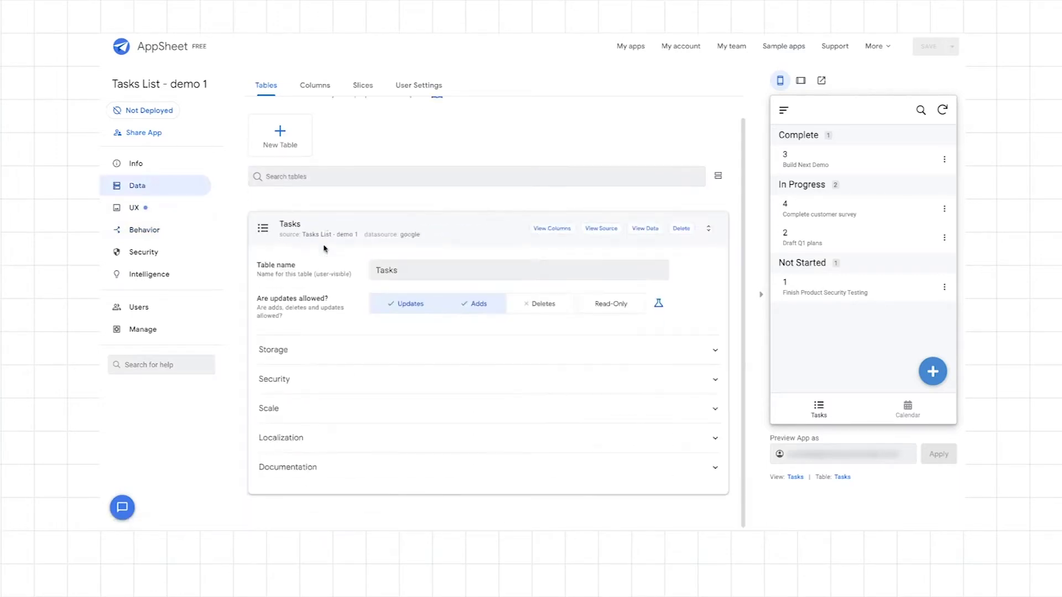
{"action": "left_click", "coordinate": [551, 229]}
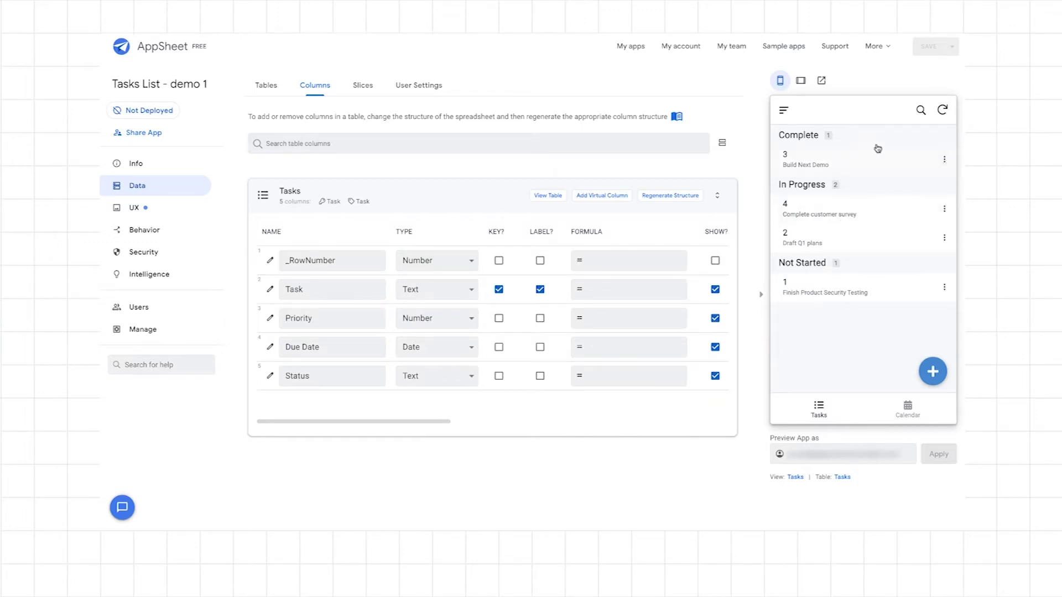
{"action": "left_click", "coordinate": [803, 80]}
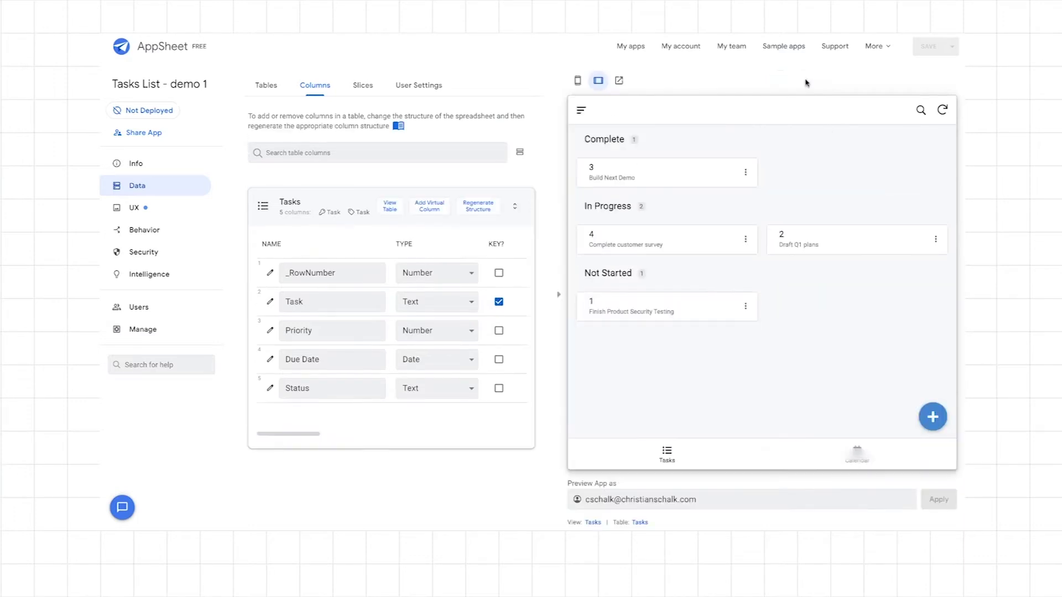
{"action": "left_click", "coordinate": [573, 81]}
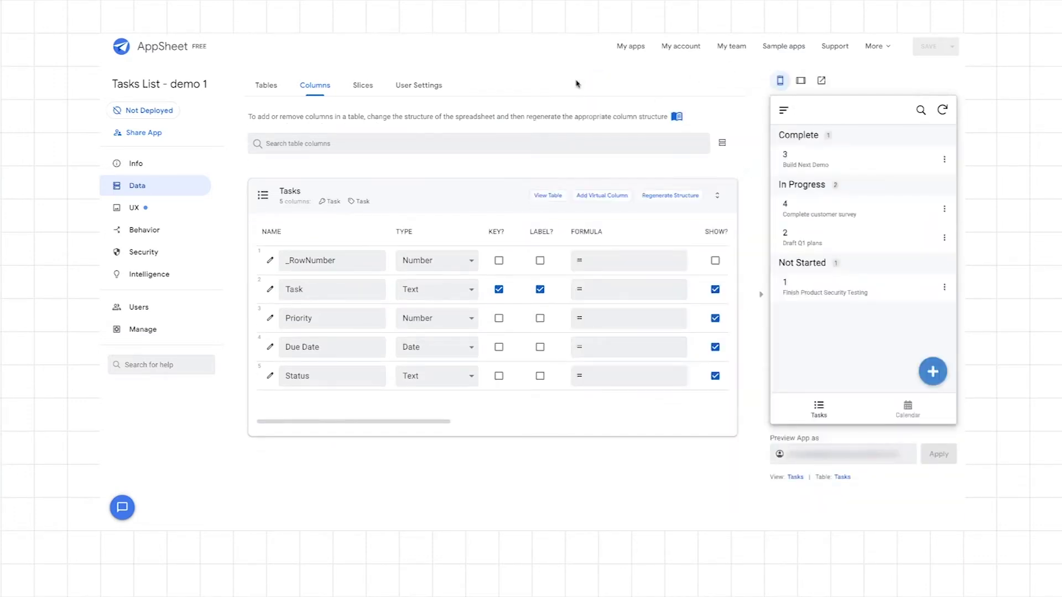
{"action": "left_click", "coordinate": [944, 159]}
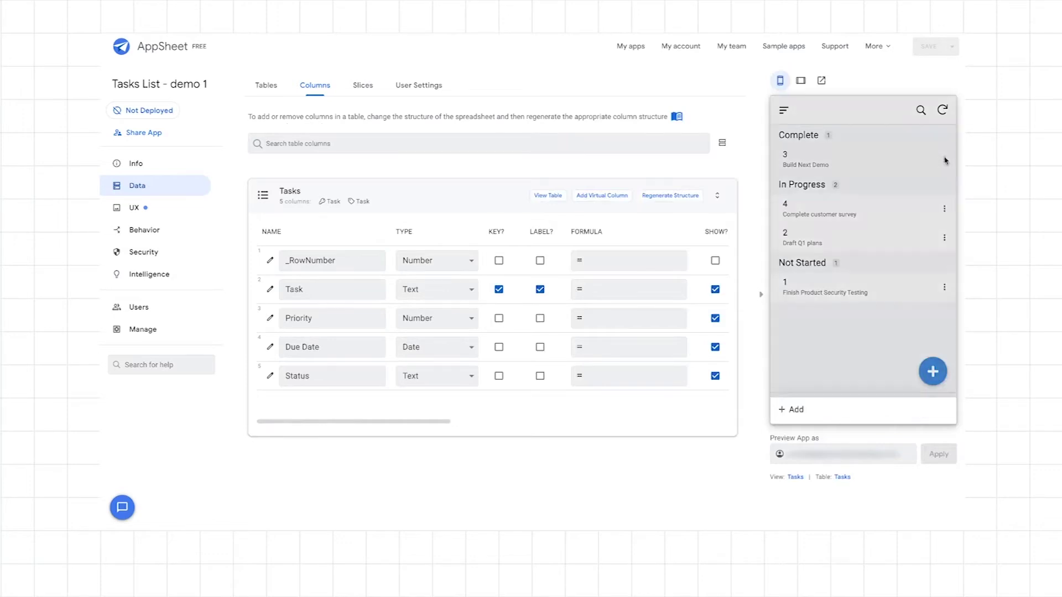
{"action": "left_click", "coordinate": [805, 412]}
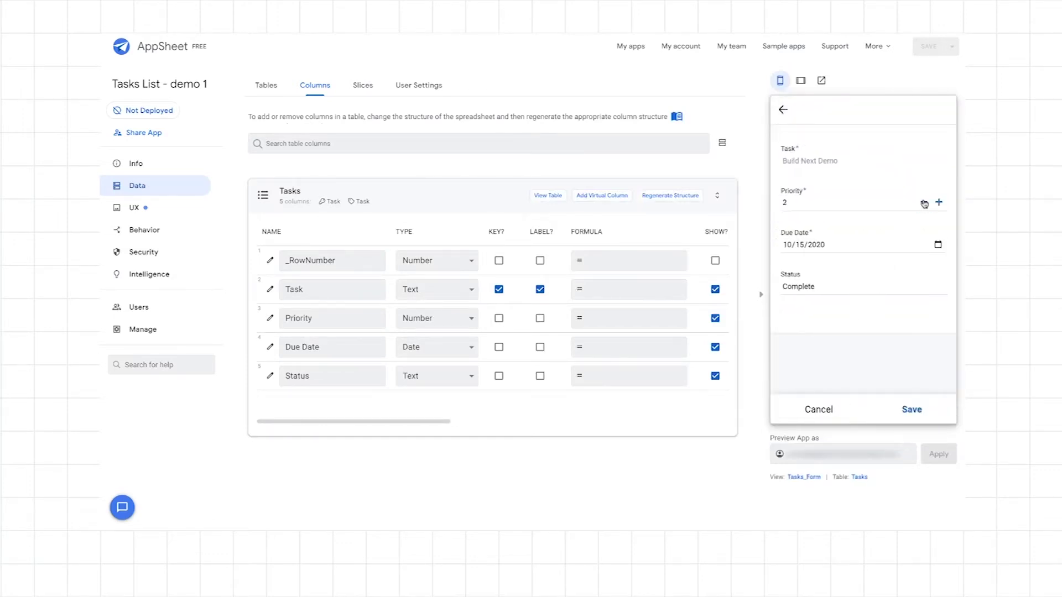
{"action": "left_click", "coordinate": [818, 409]}
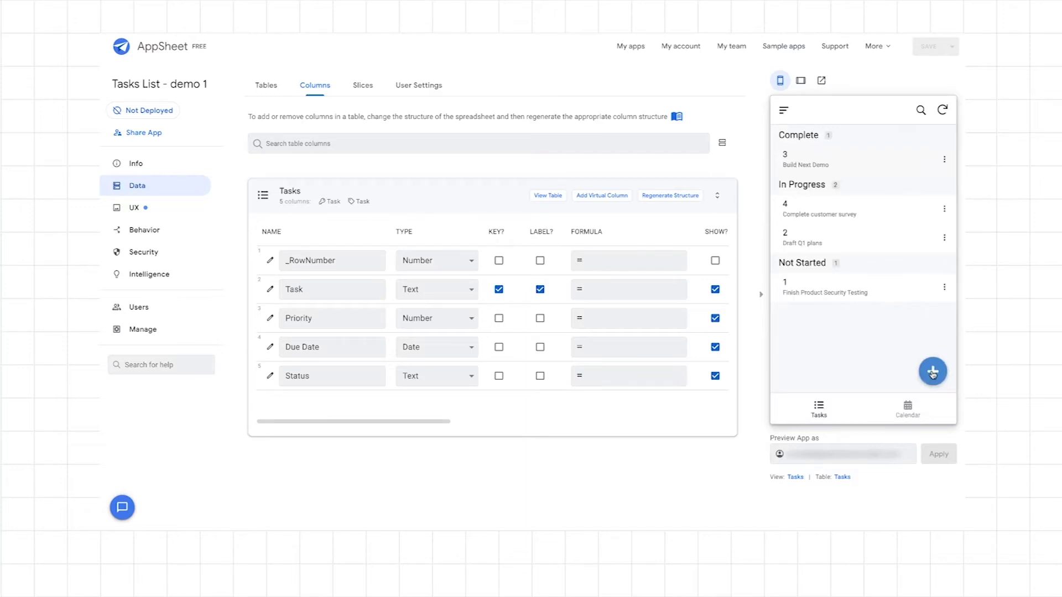
{"action": "left_click", "coordinate": [933, 372]}
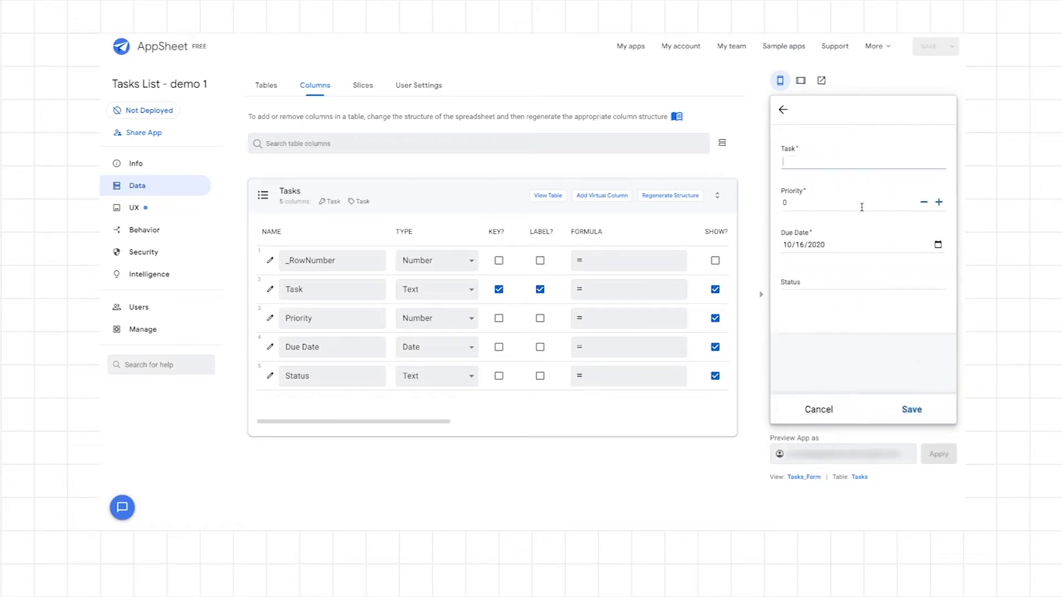
{"action": "left_click", "coordinate": [840, 204]}
{"action": "type", "text": "234234"}
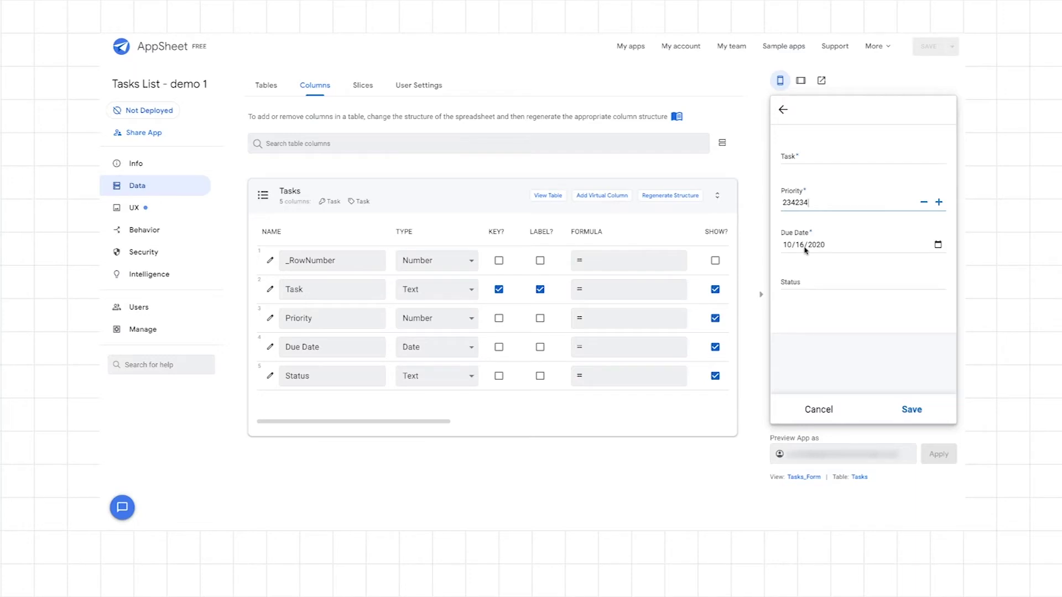
{"action": "left_click", "coordinate": [797, 282]}
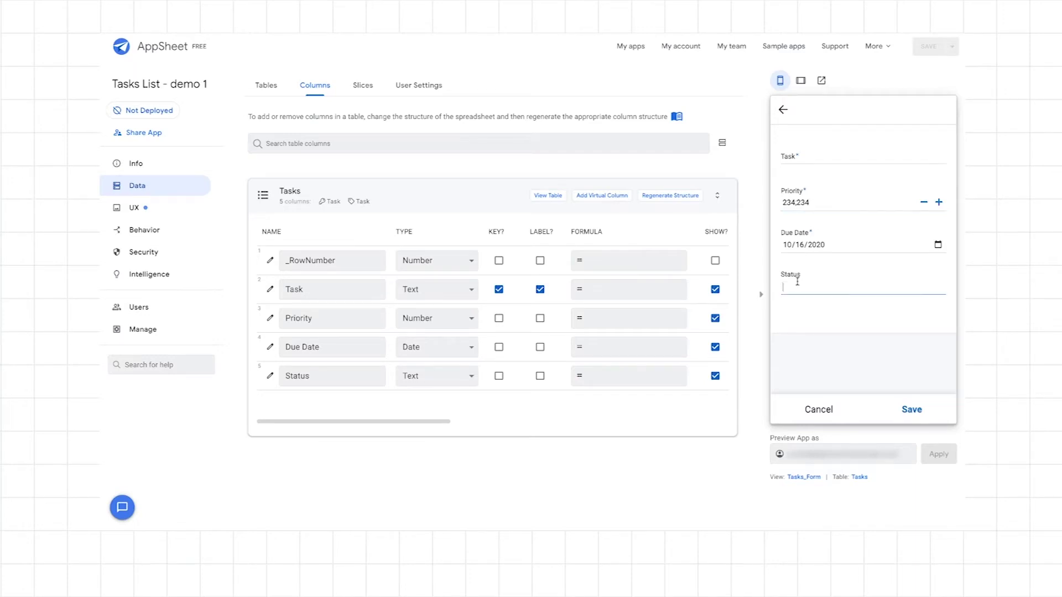
{"action": "type", "text": "dfvdfv"}
{"action": "key", "text": "ctrl+a"}
{"action": "left_click", "coordinate": [819, 410]}
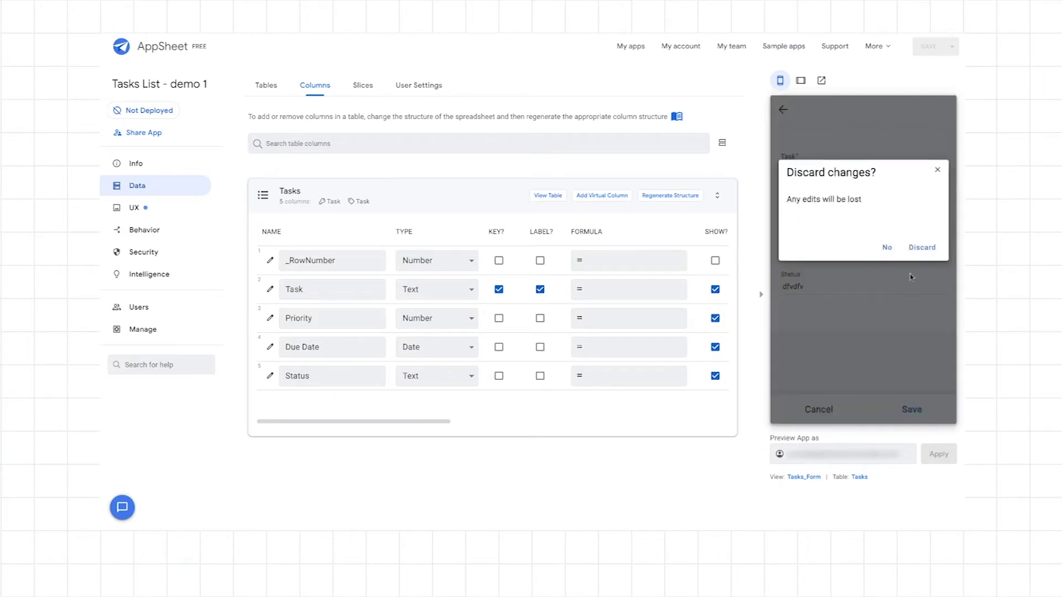
{"action": "left_click", "coordinate": [922, 248]}
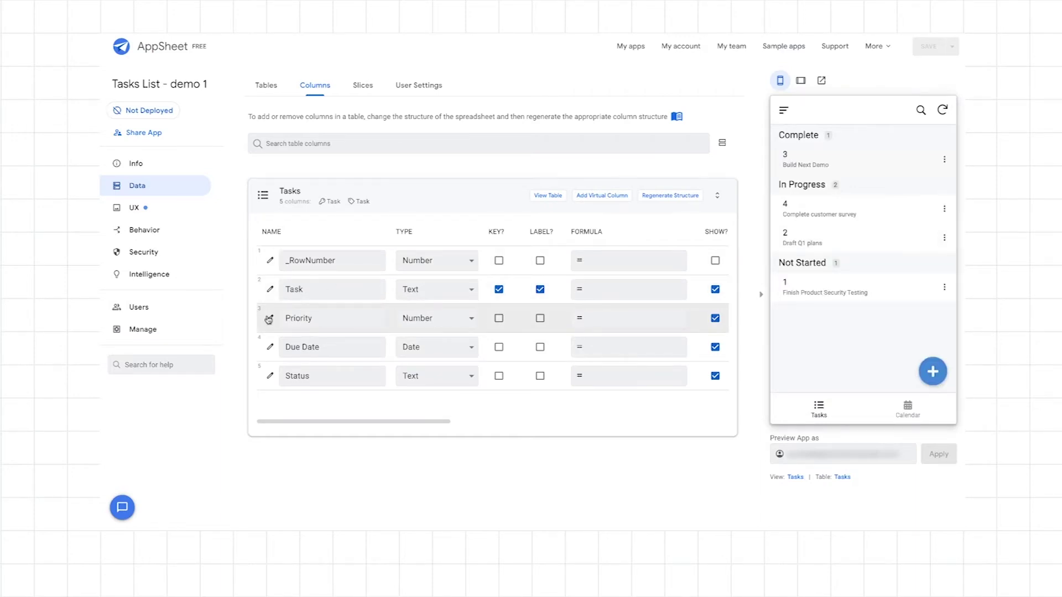
Give the Priority column a value range of 1 to 4.
{"action": "left_click", "coordinate": [269, 319]}
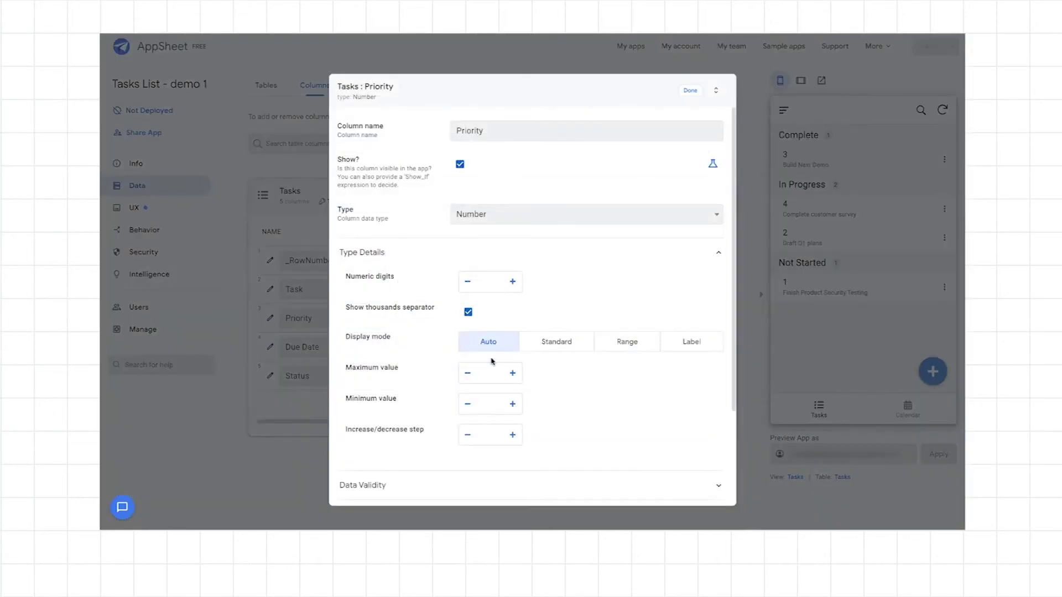
{"action": "left_click", "coordinate": [488, 375]}
{"action": "type", "text": "1"}
{"action": "left_click", "coordinate": [487, 405]}
{"action": "type", "text": "1"}
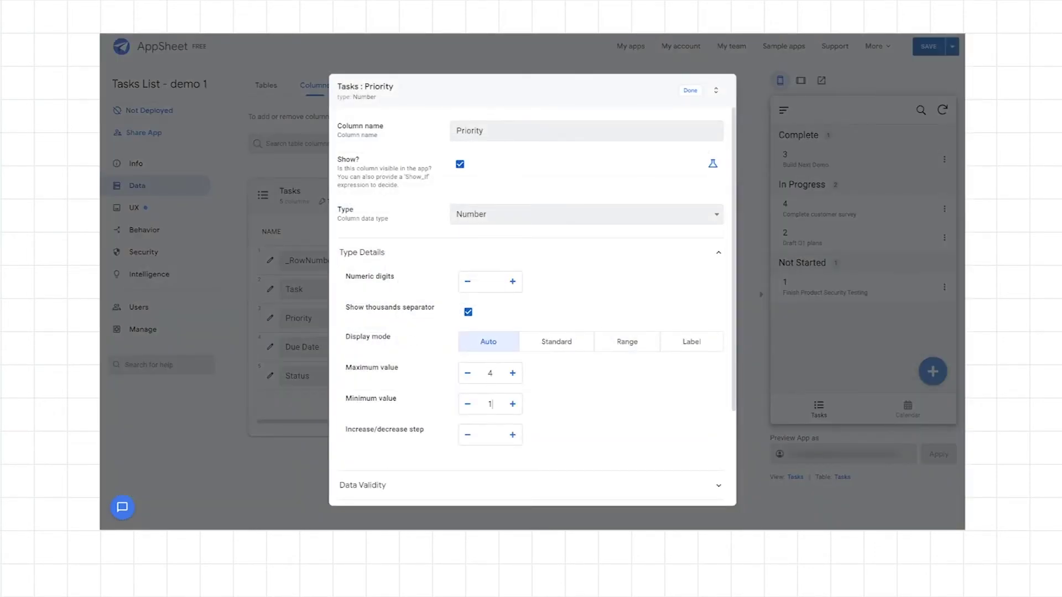
{"action": "scroll", "coordinate": [550, 405], "scroll_direction": "down", "scroll_amount": 3}
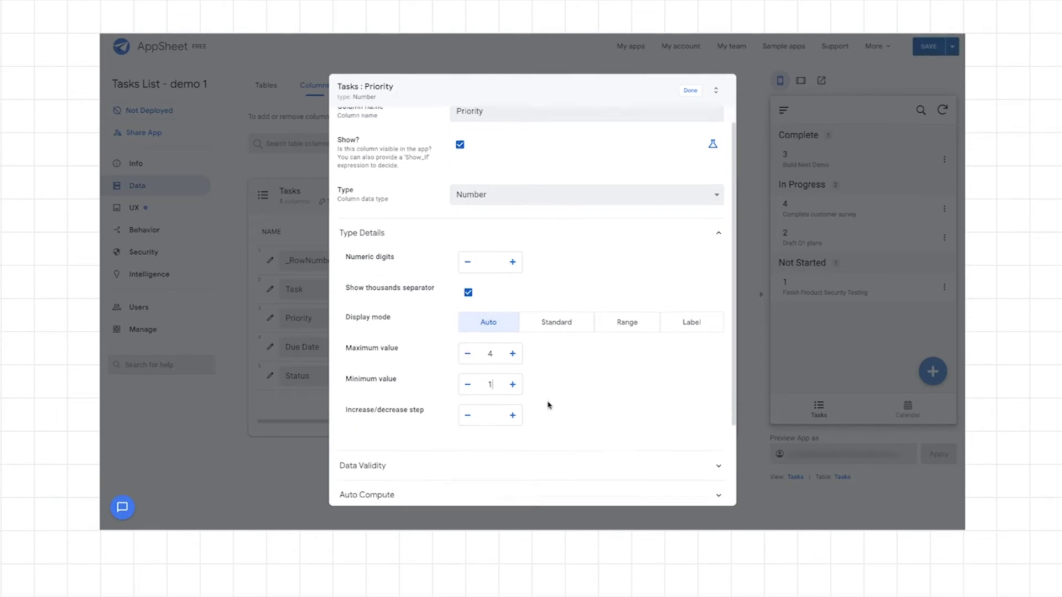
{"action": "scroll", "coordinate": [549, 406], "scroll_direction": "down", "scroll_amount": 2}
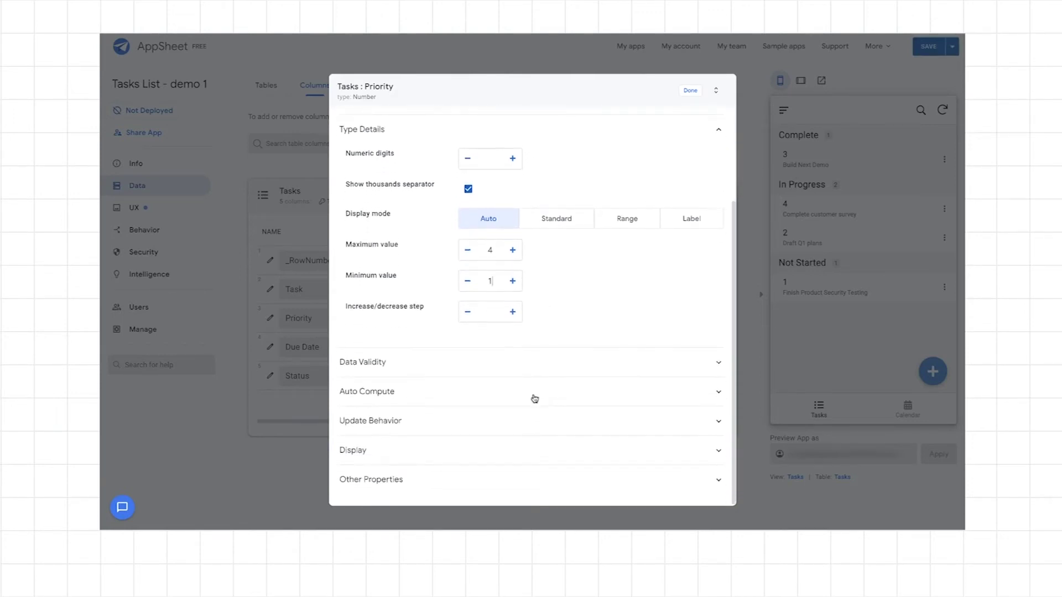
Set Priority's initial value to 4, show it as a Range slider, and close the editor.
{"action": "left_click", "coordinate": [494, 390]}
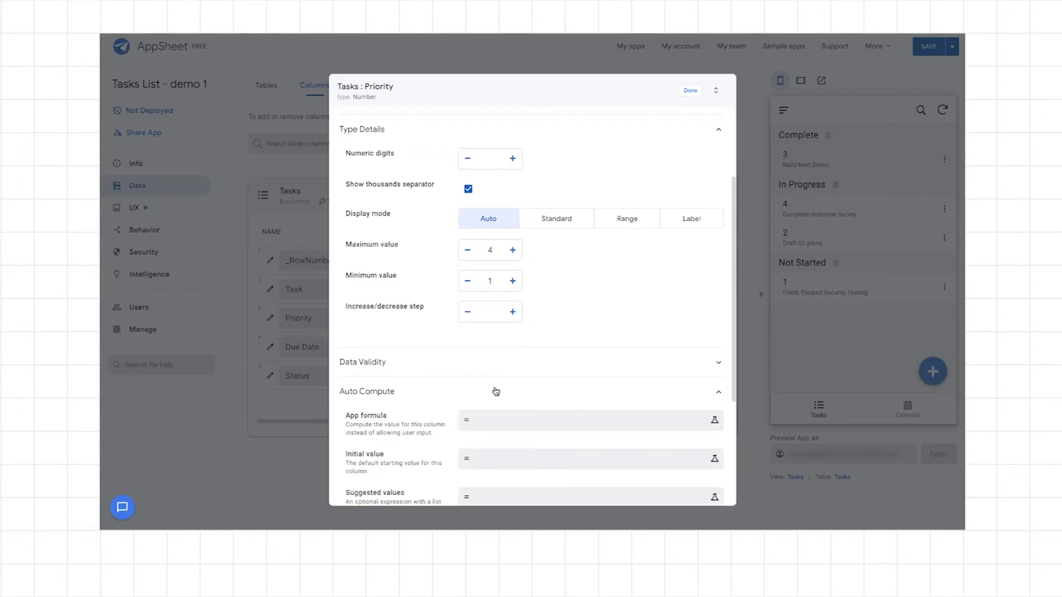
{"action": "scroll", "coordinate": [498, 390], "scroll_direction": "down", "scroll_amount": 3}
{"action": "left_click", "coordinate": [508, 378]}
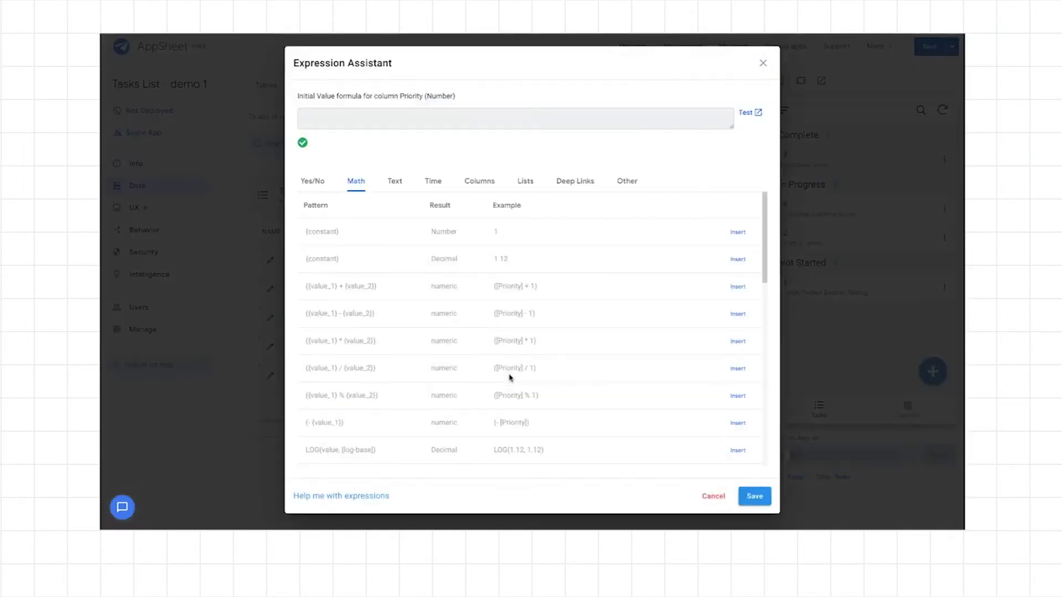
{"action": "type", "text": "4"}
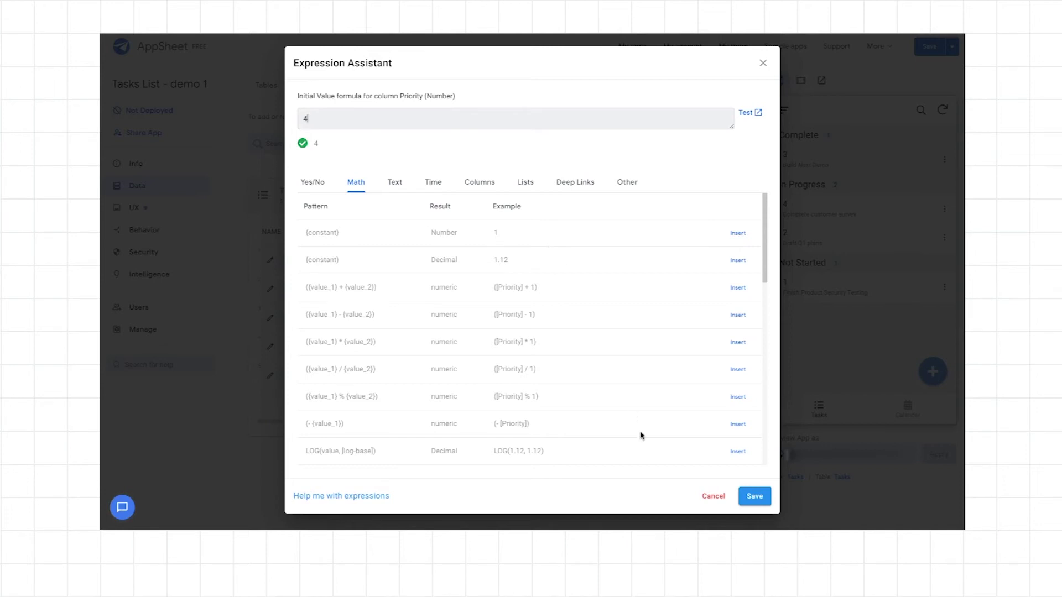
{"action": "left_click", "coordinate": [754, 496]}
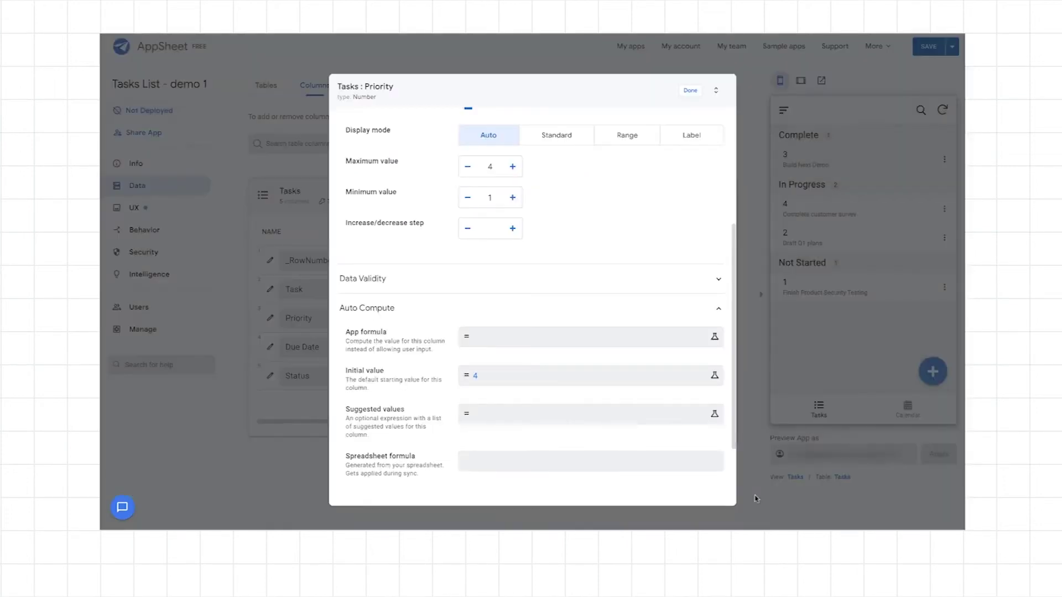
{"action": "scroll", "coordinate": [695, 449], "scroll_direction": "up", "scroll_amount": 3}
{"action": "scroll", "coordinate": [695, 449], "scroll_direction": "up", "scroll_amount": 3}
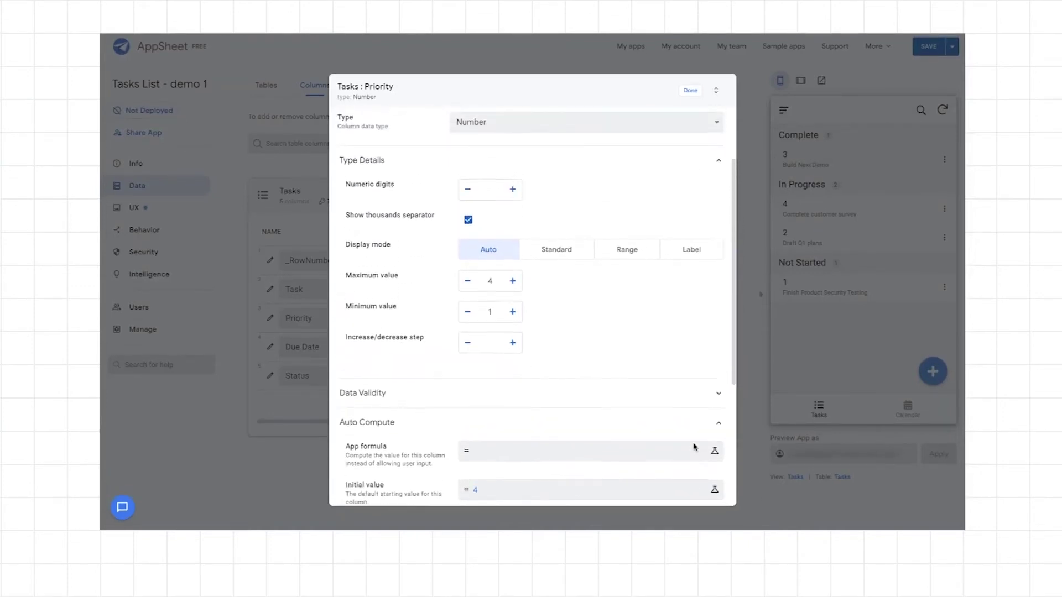
{"action": "scroll", "coordinate": [696, 448], "scroll_direction": "up", "scroll_amount": 2}
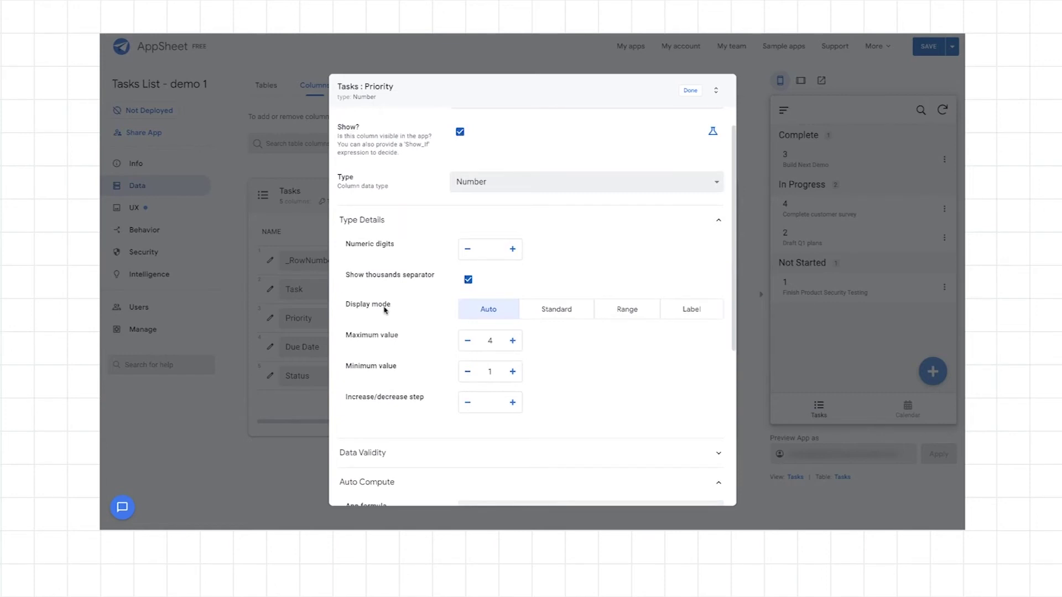
{"action": "left_click", "coordinate": [635, 313]}
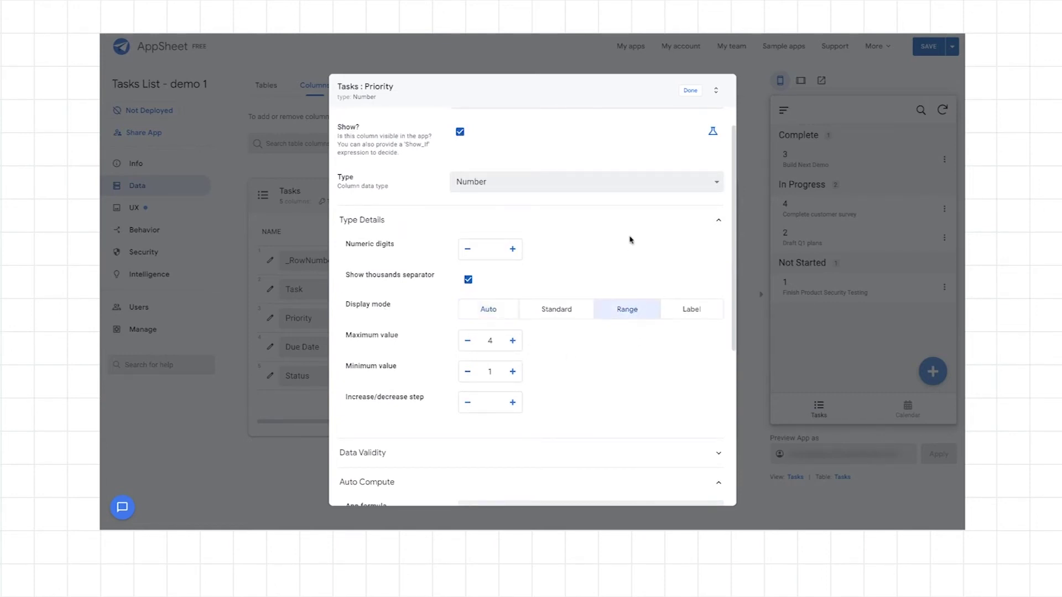
{"action": "left_click", "coordinate": [690, 91]}
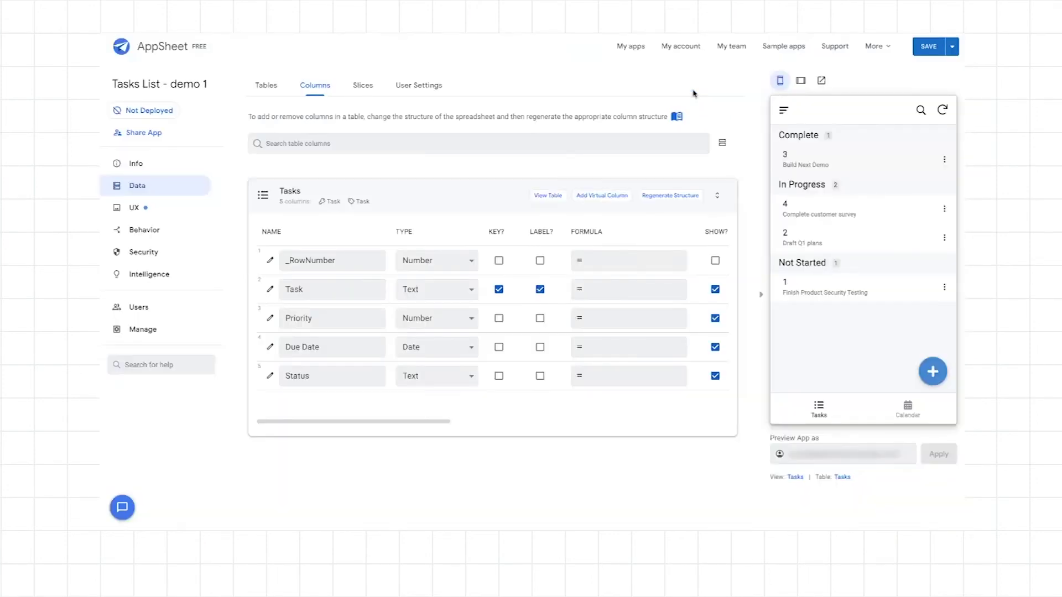
Change Due Date's initial value from TODAY() to WORKDAY(TODAY(),5) and save it.
{"action": "left_click", "coordinate": [270, 349]}
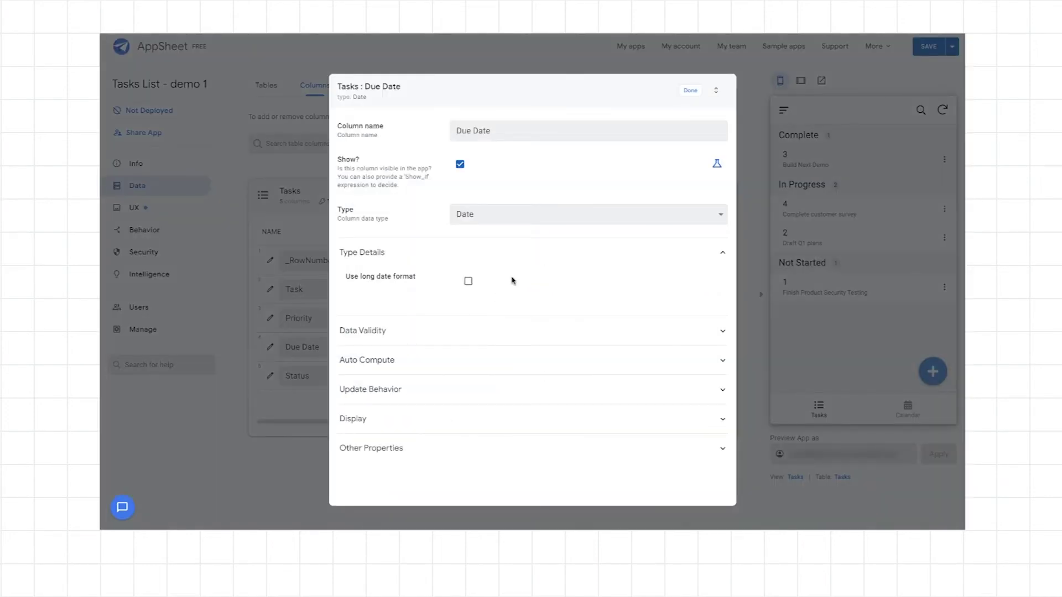
{"action": "left_click", "coordinate": [462, 367]}
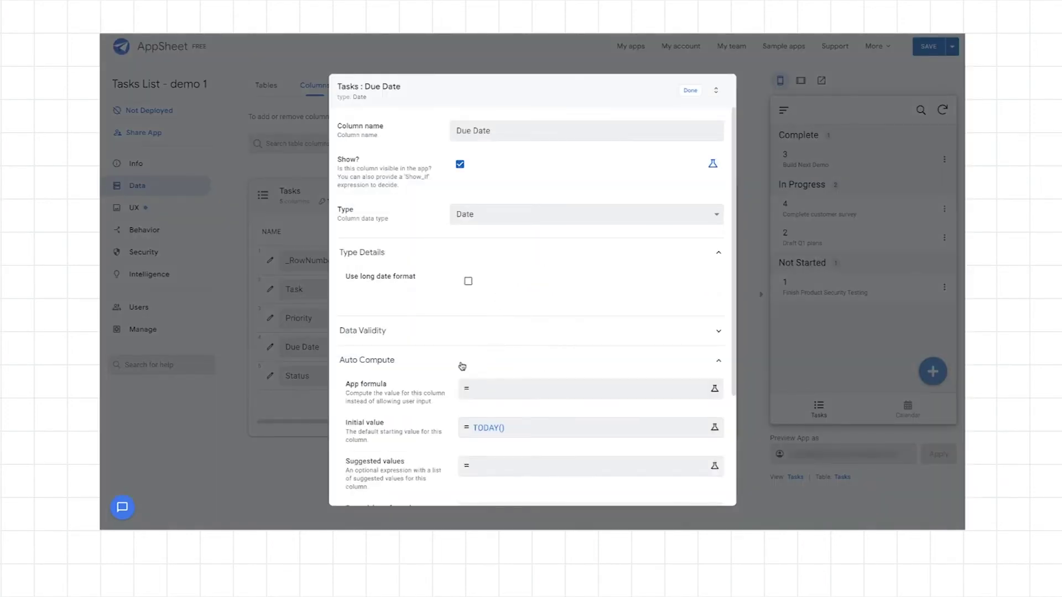
{"action": "left_click", "coordinate": [508, 428]}
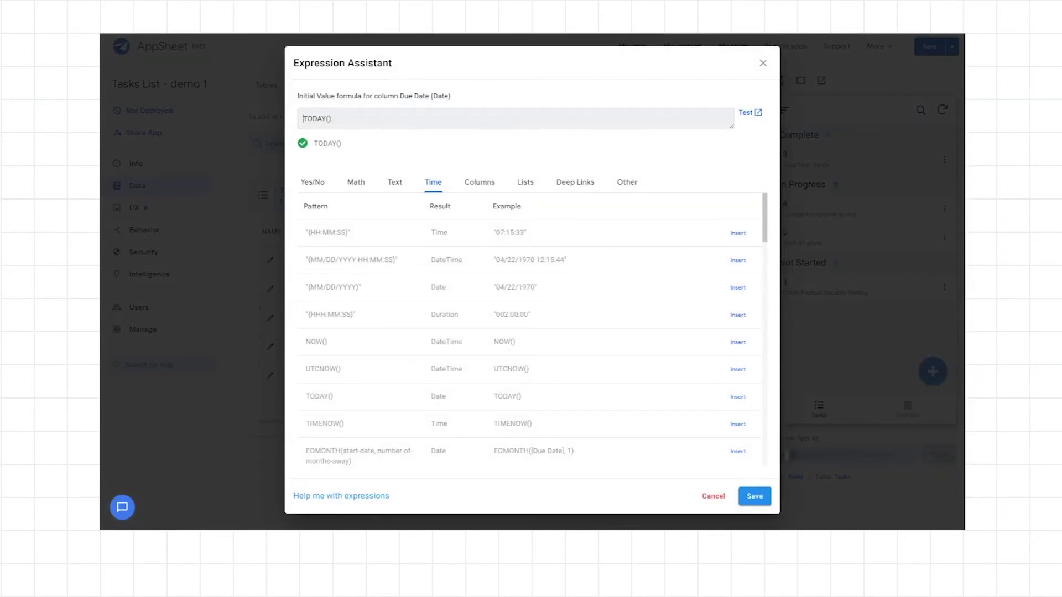
{"action": "type", "text": "WORKDAY"}
{"action": "type", "text": "("}
{"action": "key", "text": "Right"}
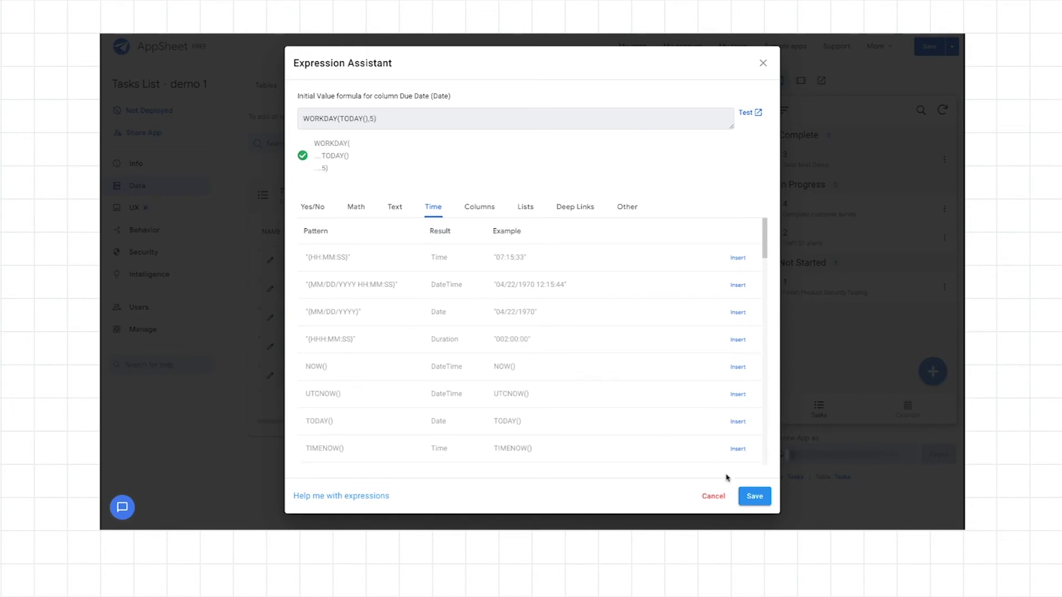
{"action": "left_click", "coordinate": [752, 496]}
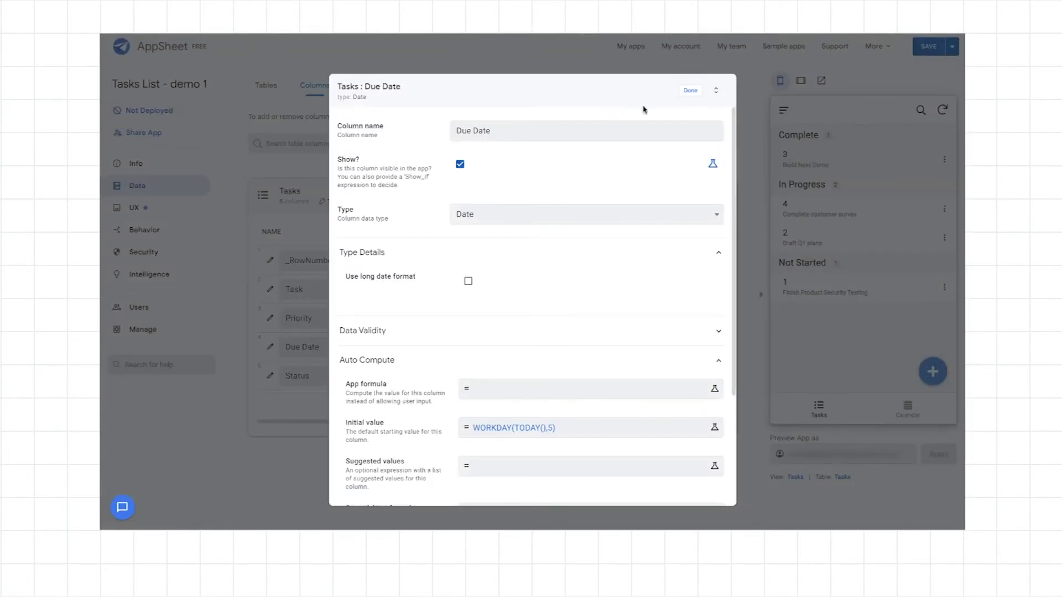
Close the Due Date editor and change the Status column's type to Enum.
{"action": "left_click", "coordinate": [693, 94]}
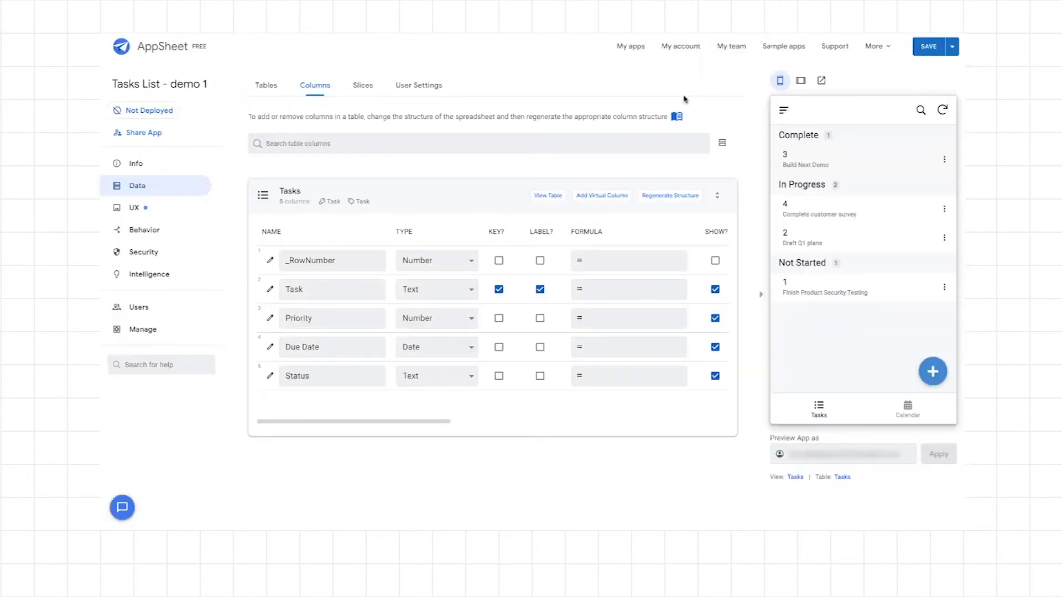
{"action": "left_click", "coordinate": [271, 377]}
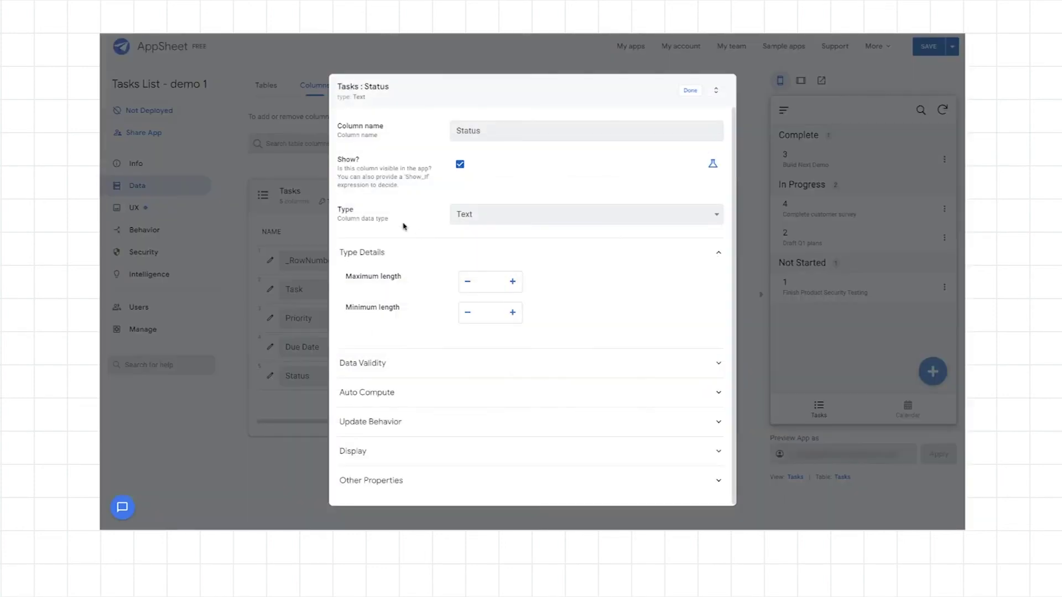
{"action": "left_click", "coordinate": [509, 217]}
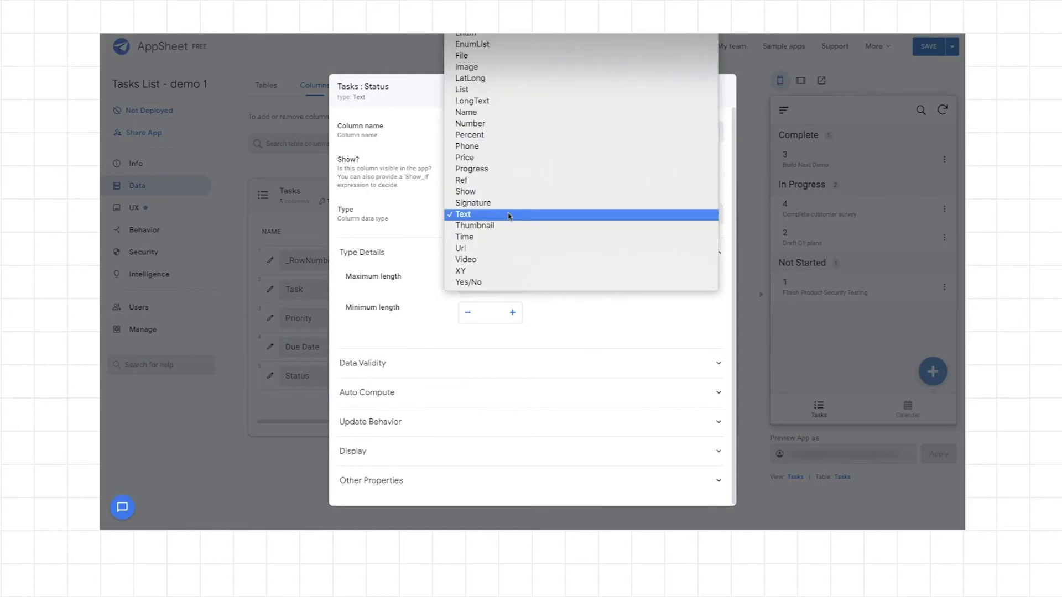
{"action": "left_click", "coordinate": [469, 35]}
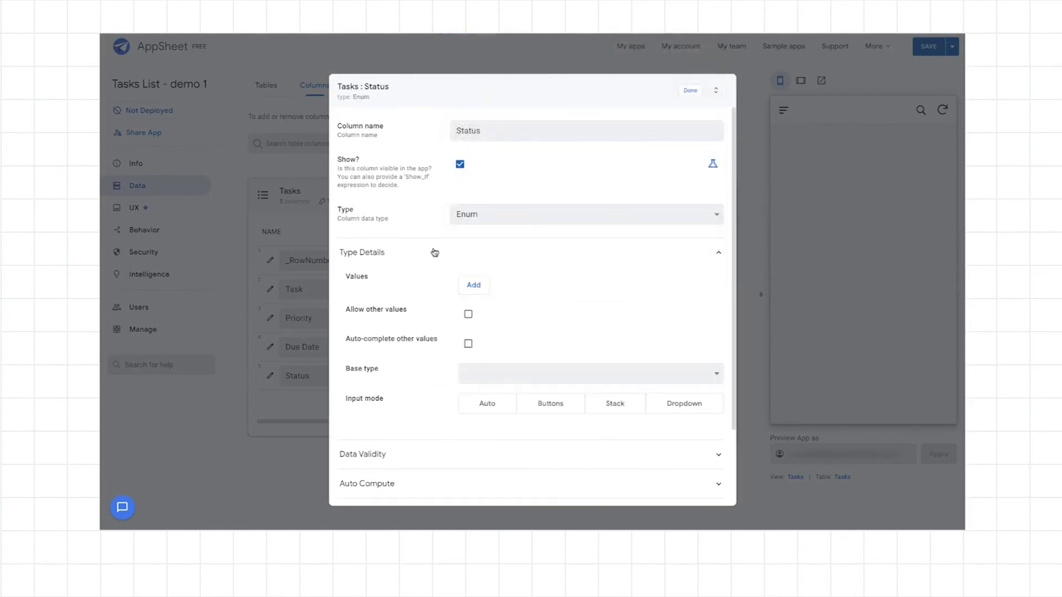
Add Not Started, In Progress and Complete as Status values, then expand Auto Compute.
{"action": "left_click", "coordinate": [474, 285]}
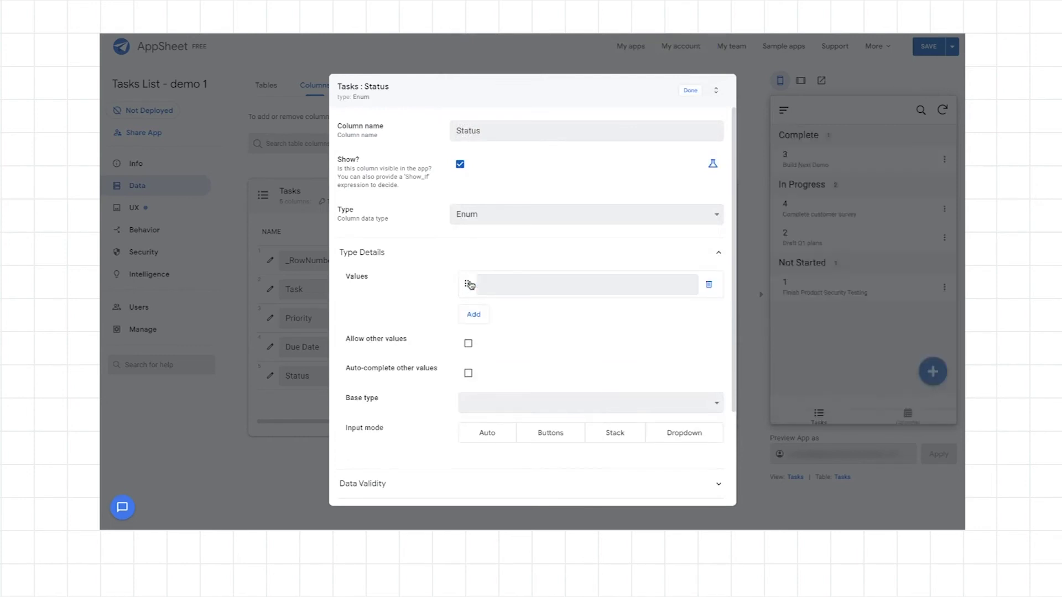
{"action": "type", "text": "Not"}
{"action": "type", "text": "Stated"}
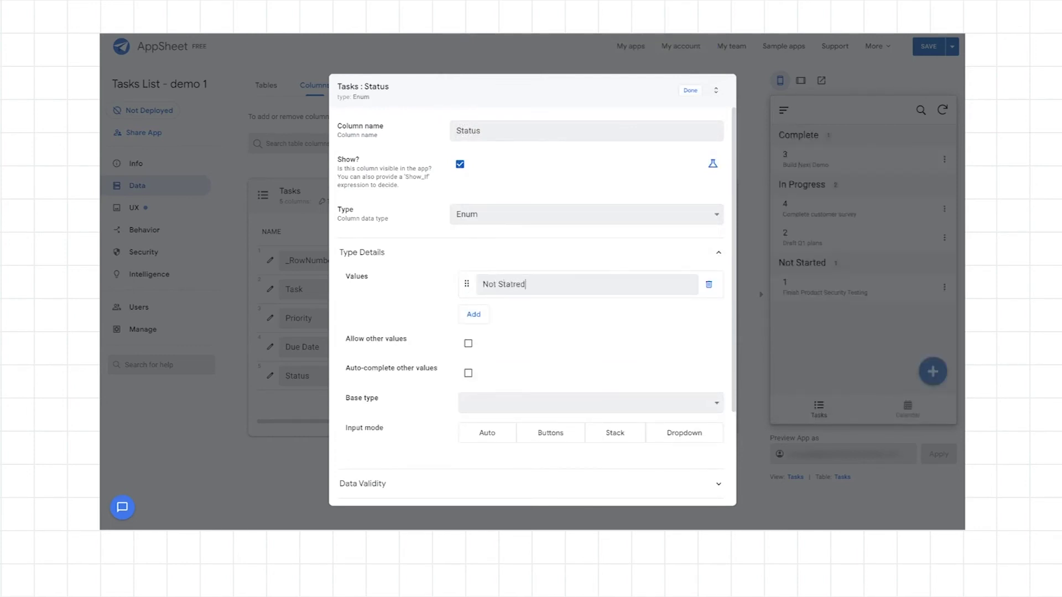
{"action": "key", "text": "BackSpace"}
{"action": "key", "text": "BackSpace"}
{"action": "type", "text": "ed"}
{"action": "key", "text": "ctrl+a"}
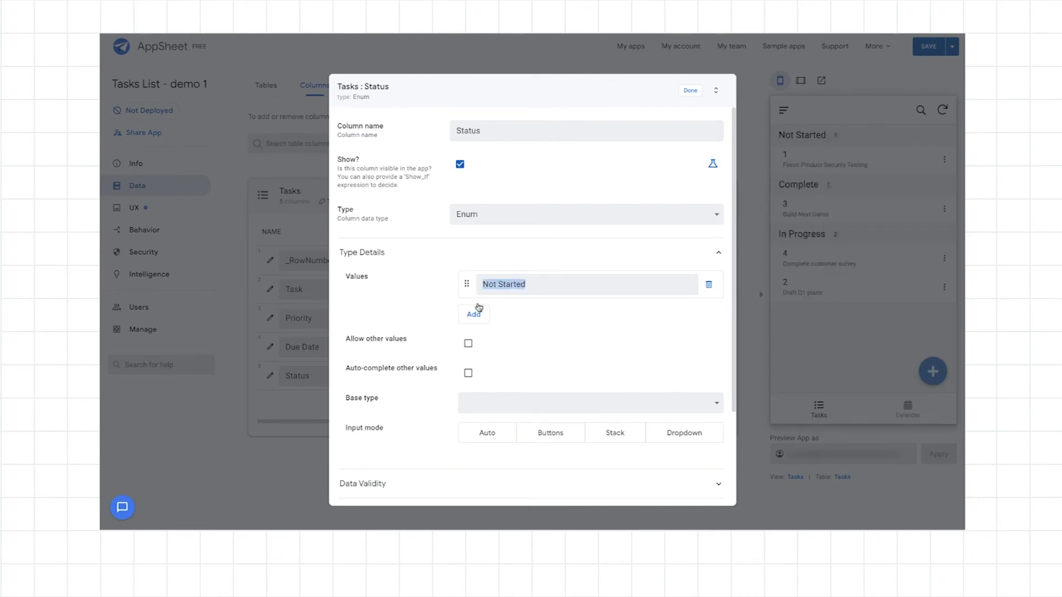
{"action": "left_click", "coordinate": [473, 314]}
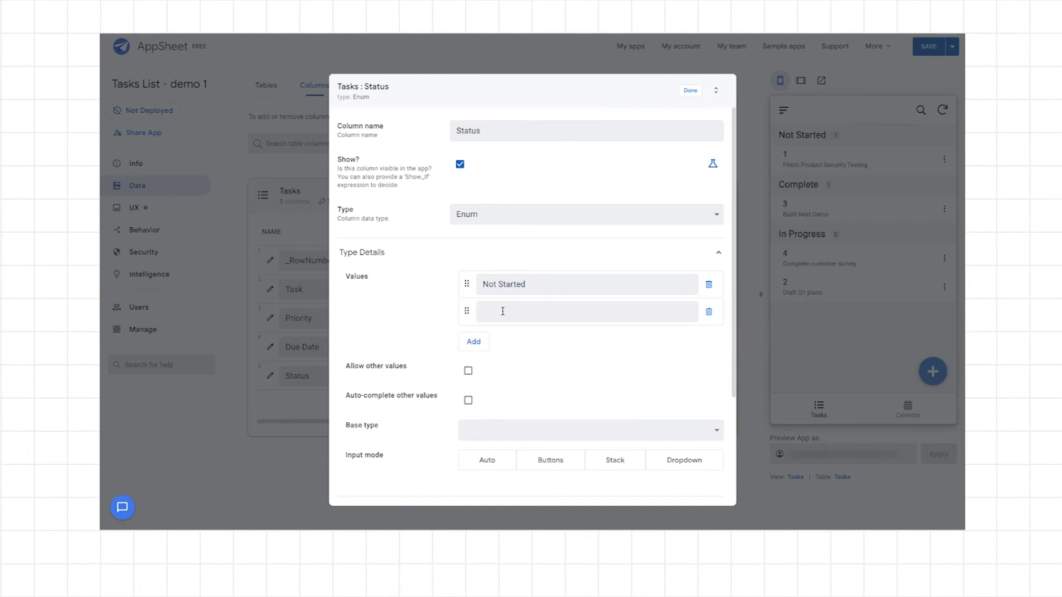
{"action": "type", "text": "In Progre"}
{"action": "type", "text": "ss"}
{"action": "left_click", "coordinate": [475, 342]}
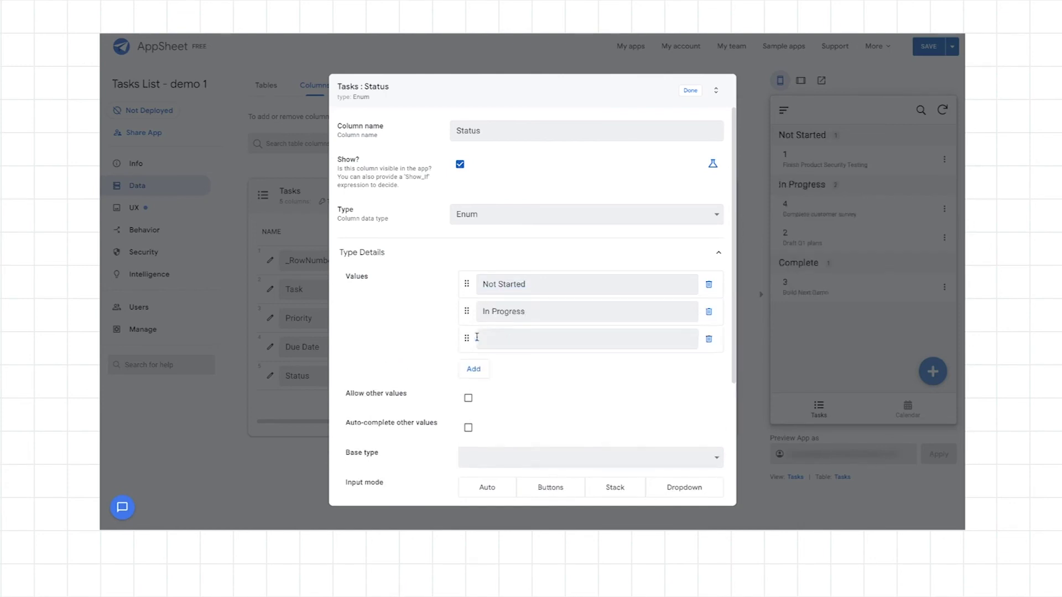
{"action": "type", "text": "Complete"}
{"action": "scroll", "coordinate": [424, 365], "scroll_direction": "down", "scroll_amount": 2}
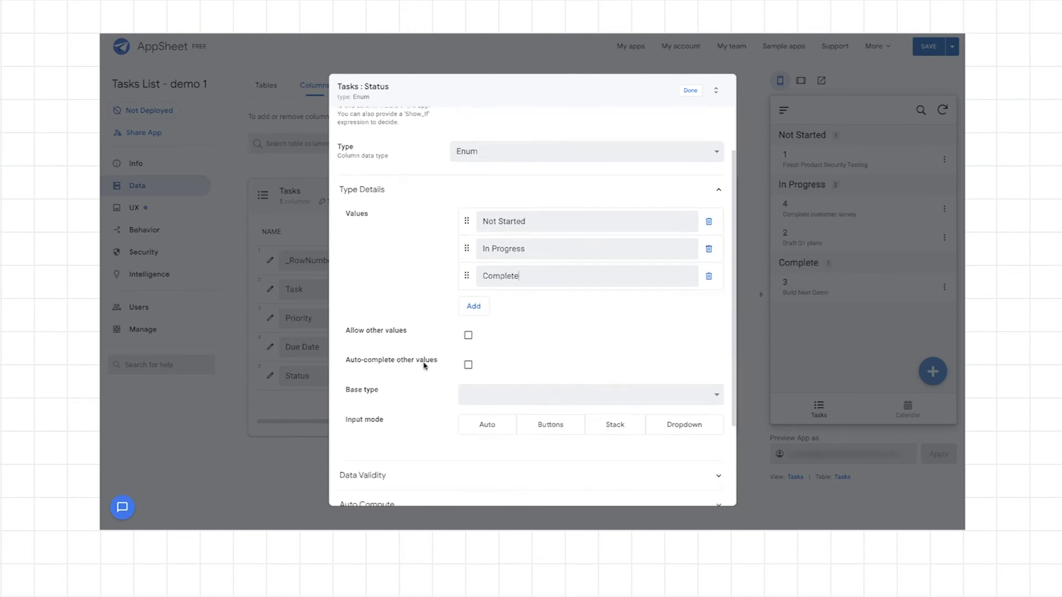
{"action": "scroll", "coordinate": [424, 365], "scroll_direction": "down", "scroll_amount": 1}
{"action": "scroll", "coordinate": [425, 365], "scroll_direction": "down", "scroll_amount": 3}
{"action": "scroll", "coordinate": [424, 365], "scroll_direction": "down", "scroll_amount": 1}
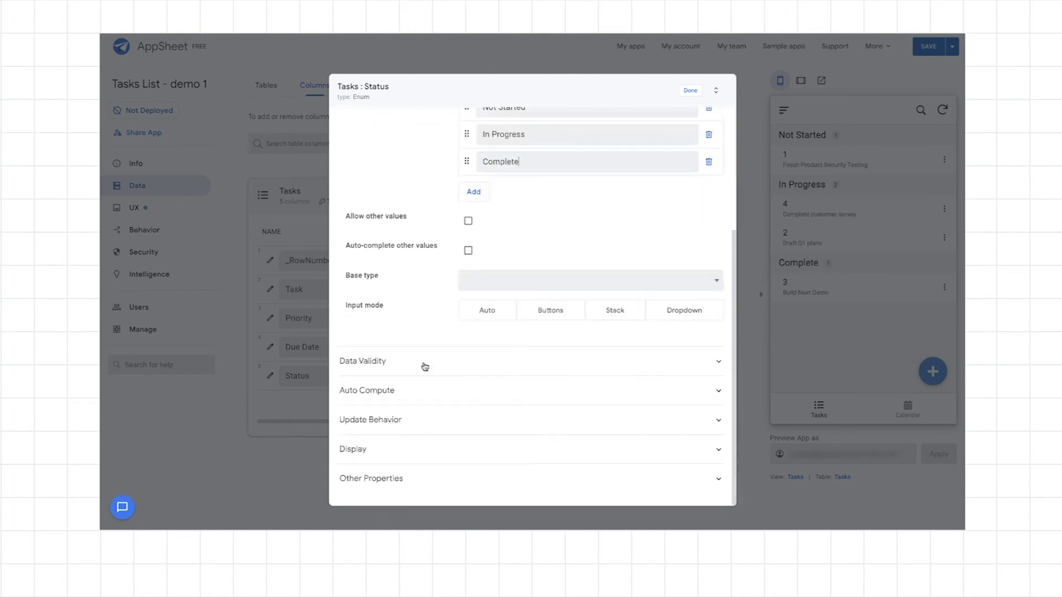
{"action": "left_click", "coordinate": [509, 396]}
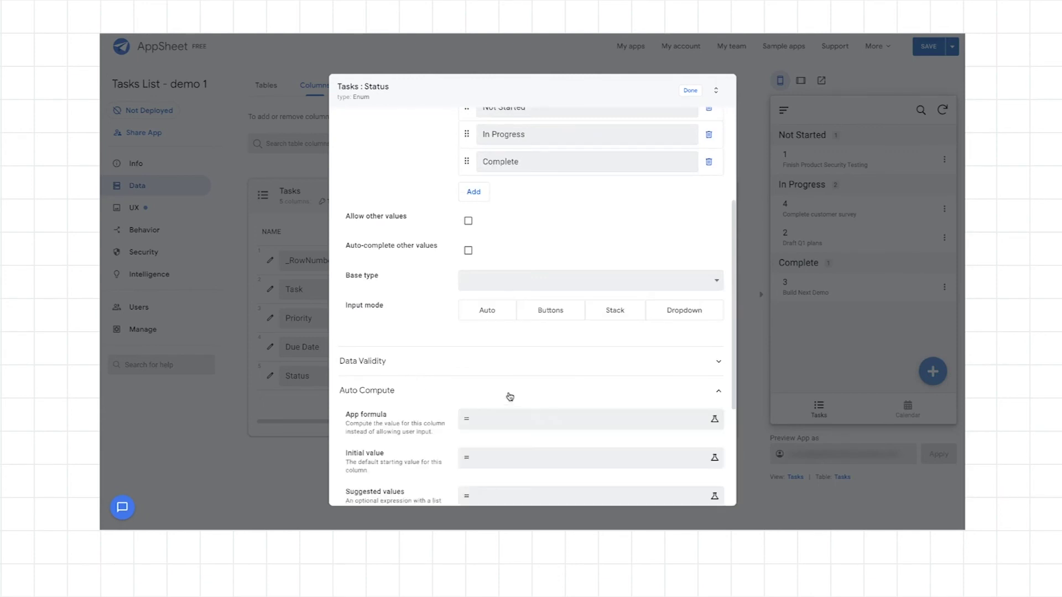
Make 'Not Started' the Status initial value, close the column editor, and save the app.
{"action": "left_click", "coordinate": [509, 461]}
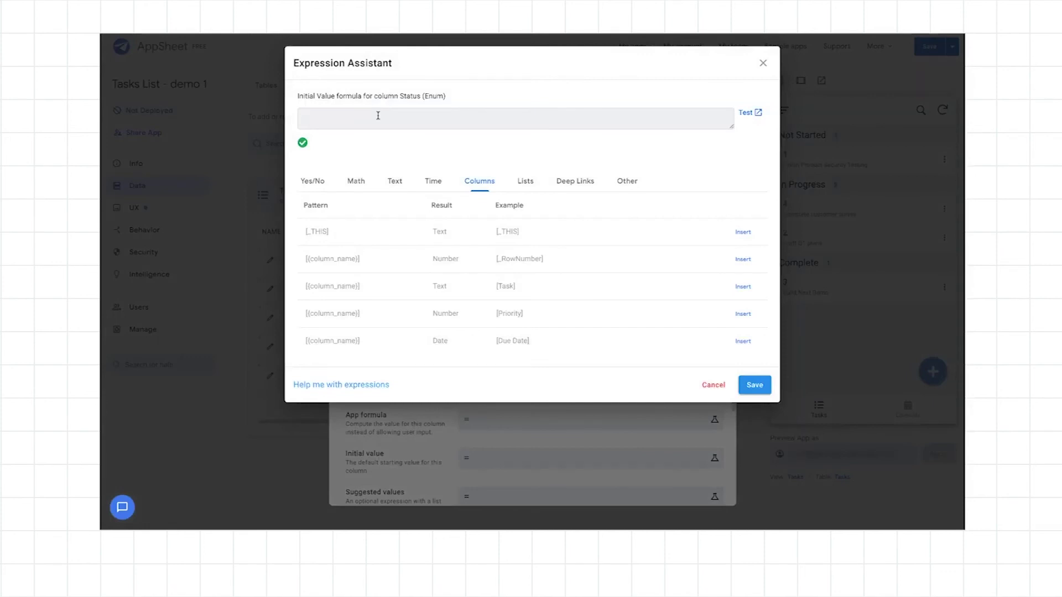
{"action": "type", "text": "Not Started"}
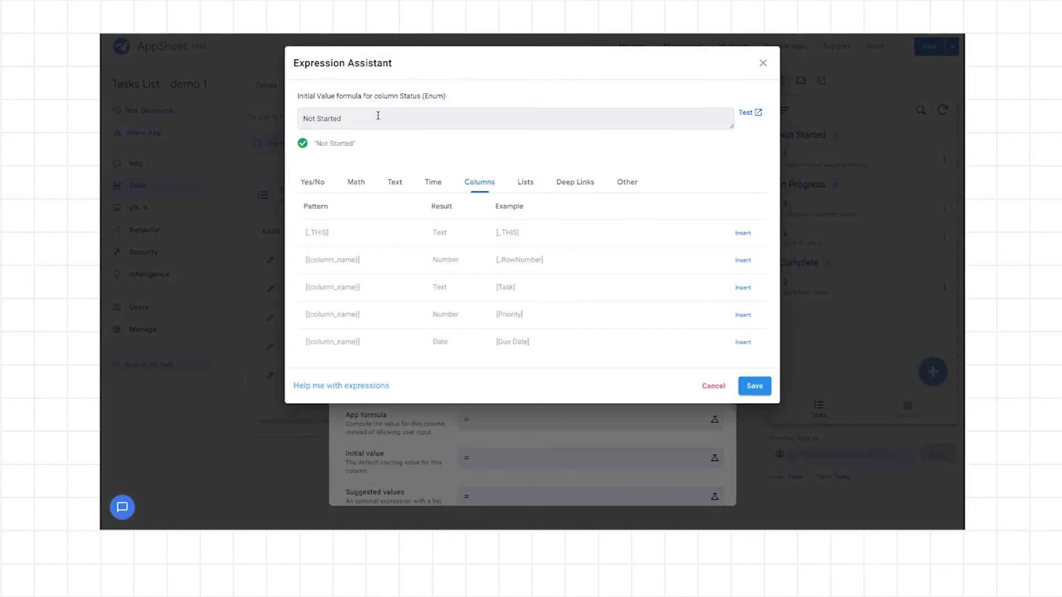
{"action": "left_click", "coordinate": [753, 386]}
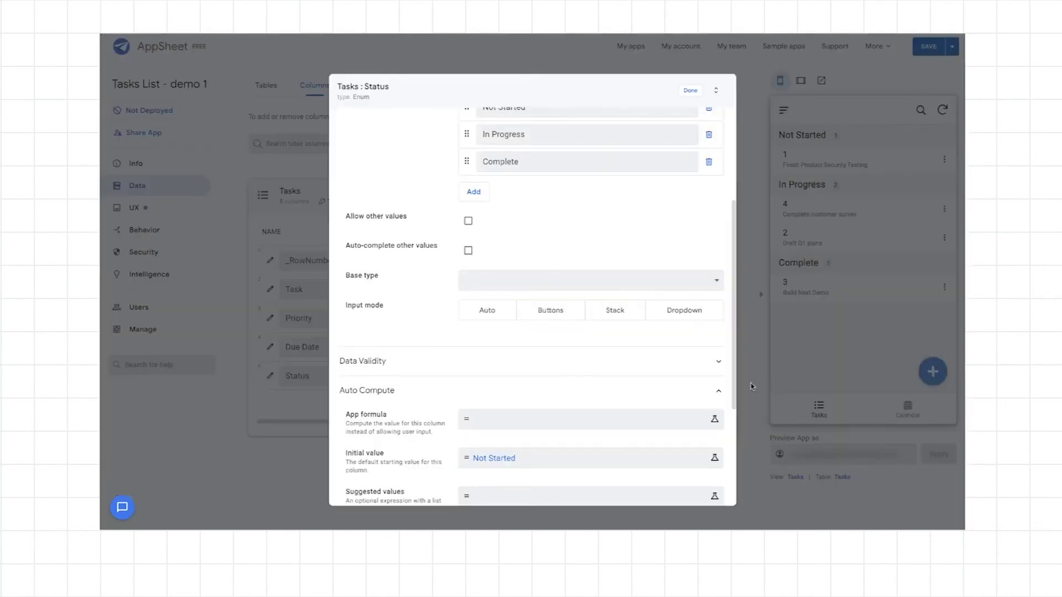
{"action": "left_click", "coordinate": [691, 91]}
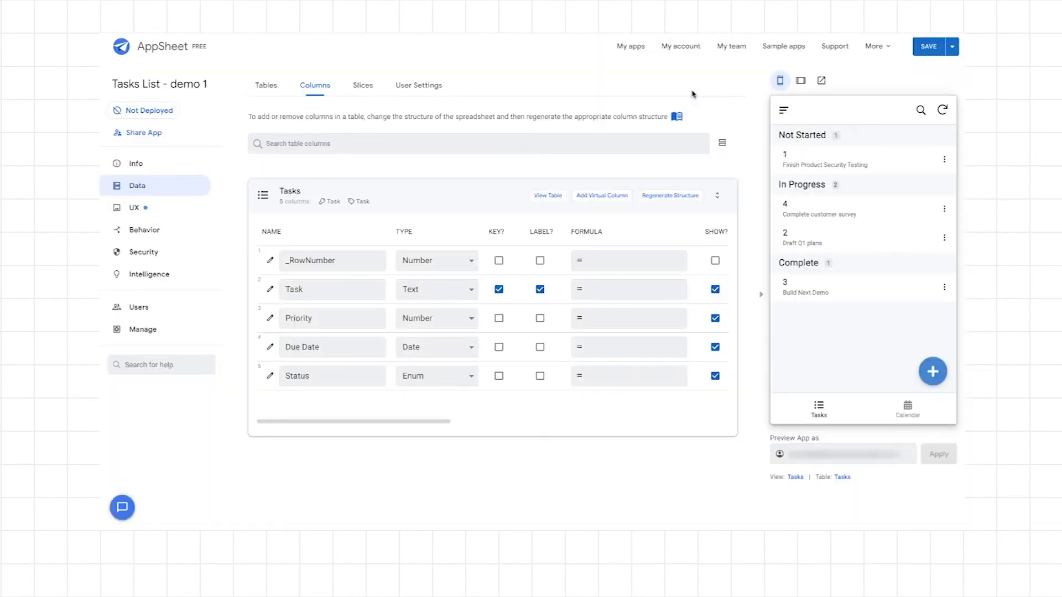
{"action": "left_click", "coordinate": [927, 49]}
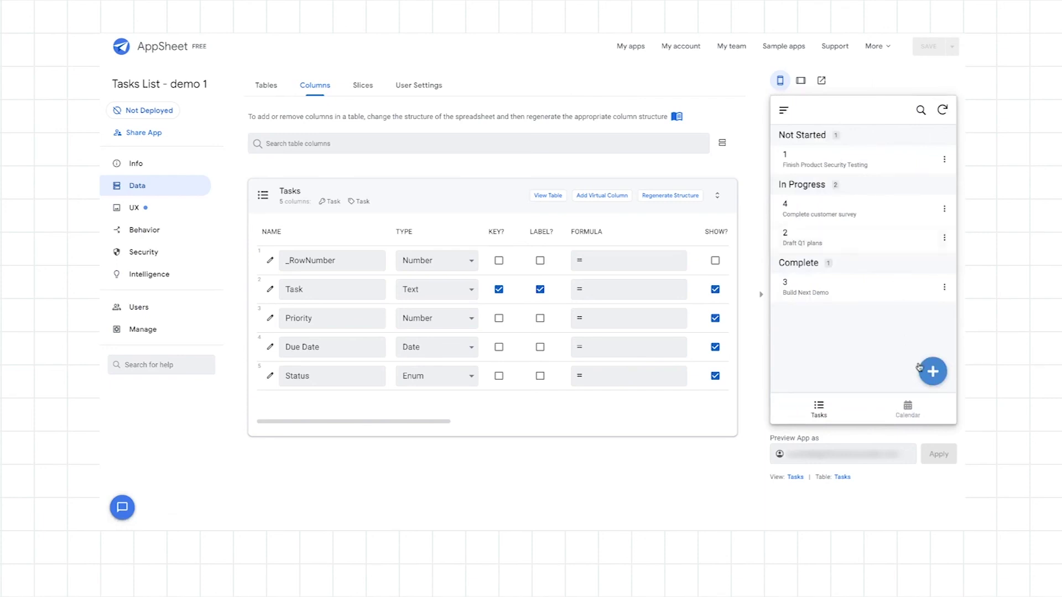
Add task 'Finish Demo!' in the preview: priority 2, due 10/23/2020, status In Progress.
{"action": "left_click", "coordinate": [933, 371]}
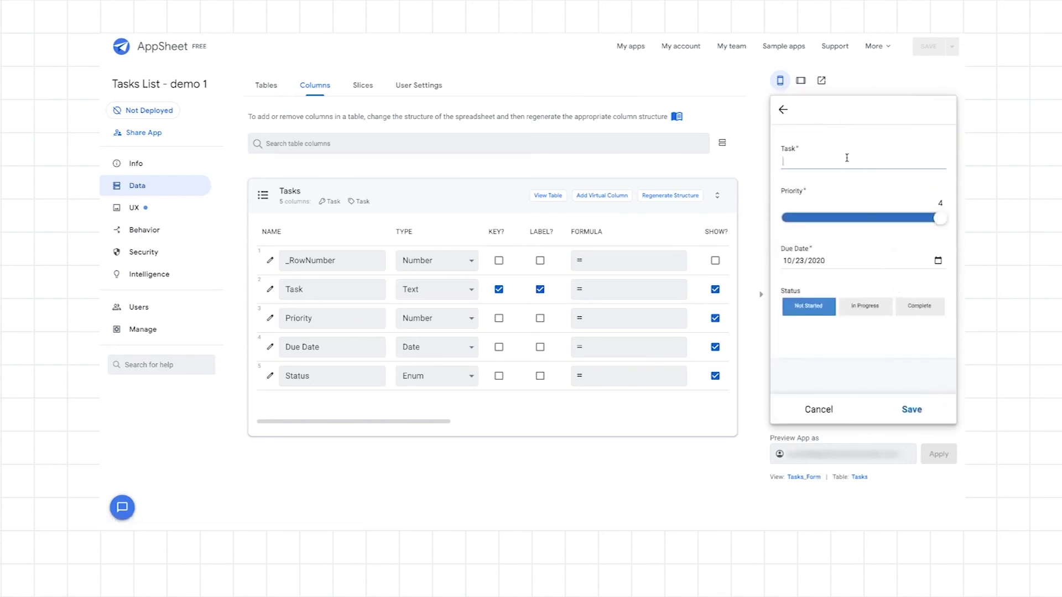
{"action": "type", "text": "Finish "}
{"action": "type", "text": "Demo!"}
{"action": "left_click_drag", "start_coordinate": [941, 218], "coordinate": [841, 220]}
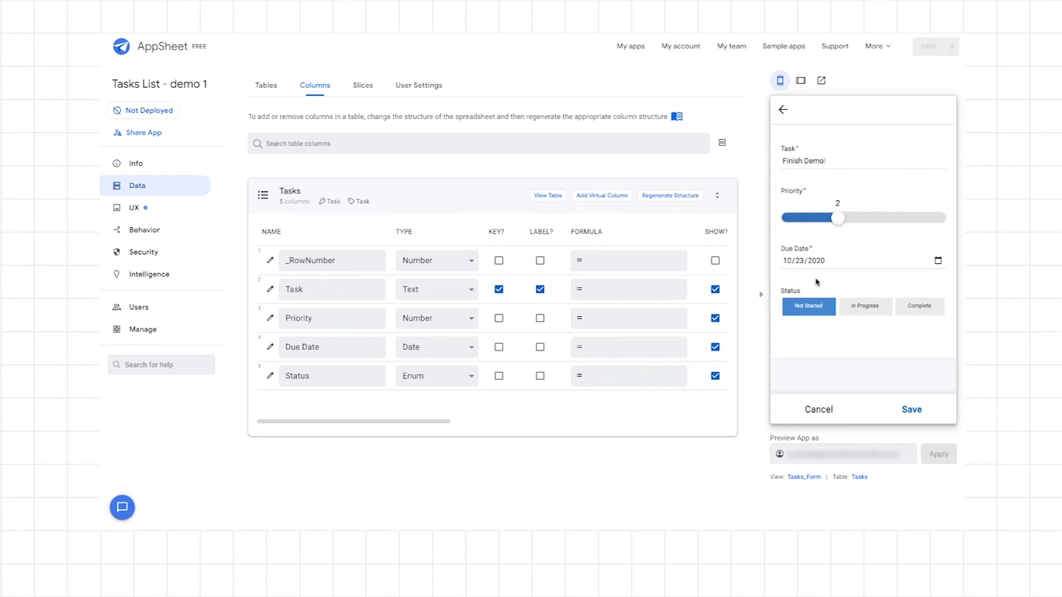
{"action": "left_click", "coordinate": [857, 263]}
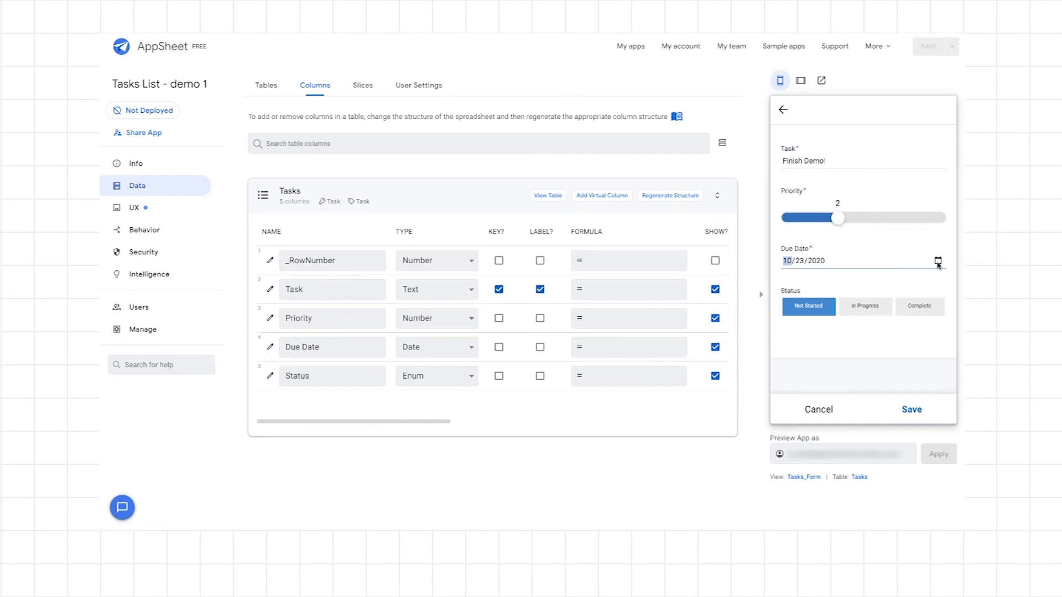
{"action": "left_click", "coordinate": [937, 260]}
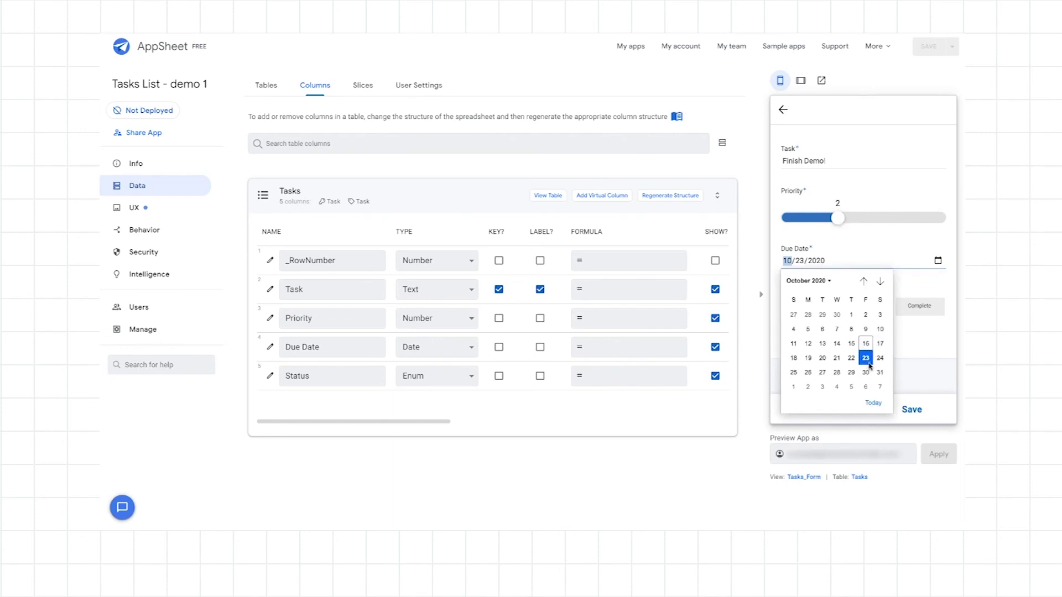
{"action": "left_click", "coordinate": [928, 346]}
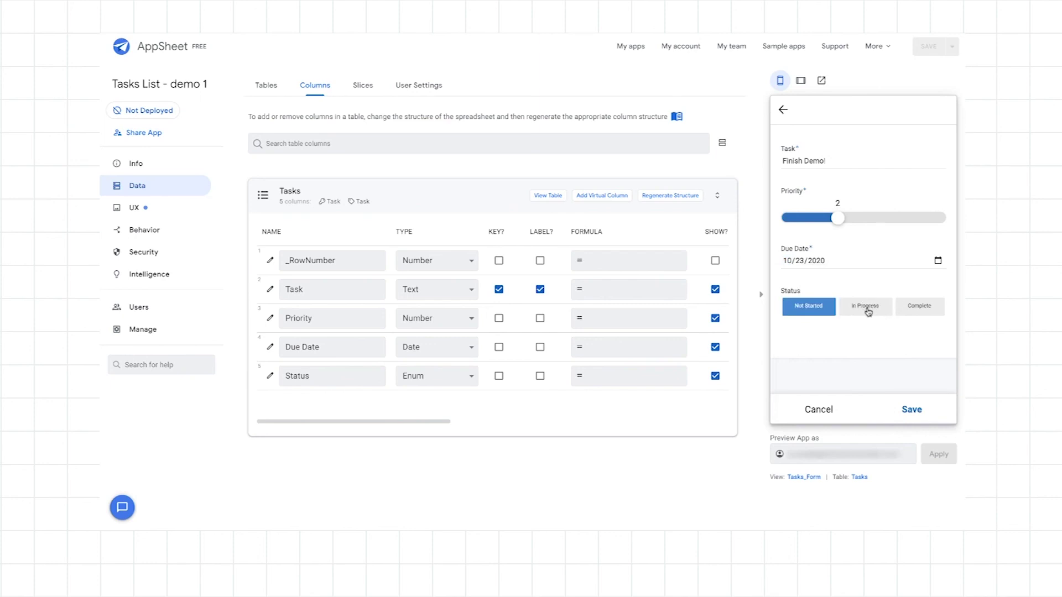
{"action": "left_click", "coordinate": [868, 308]}
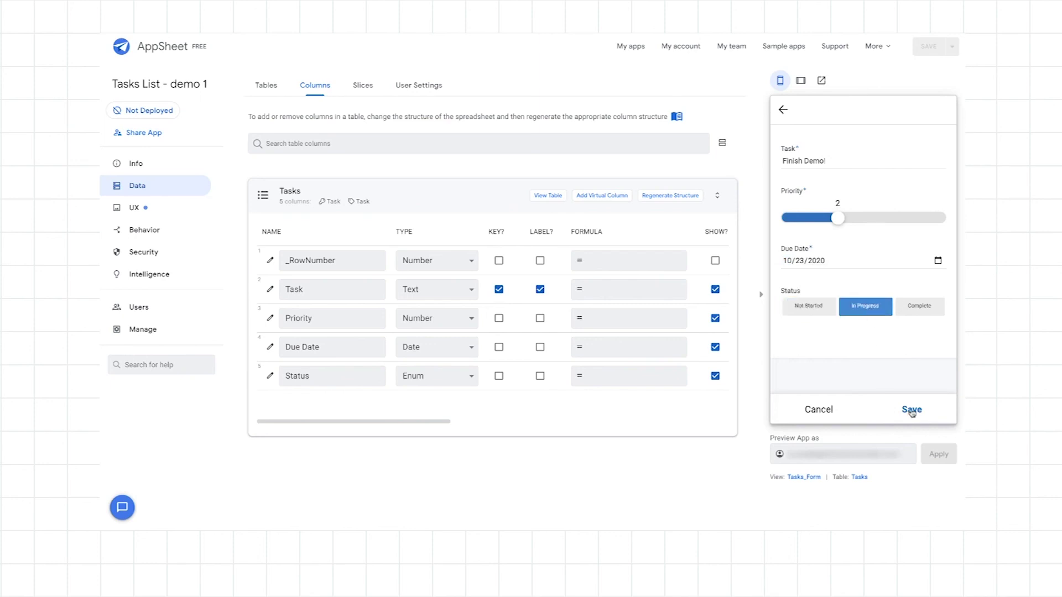
{"action": "left_click", "coordinate": [912, 410]}
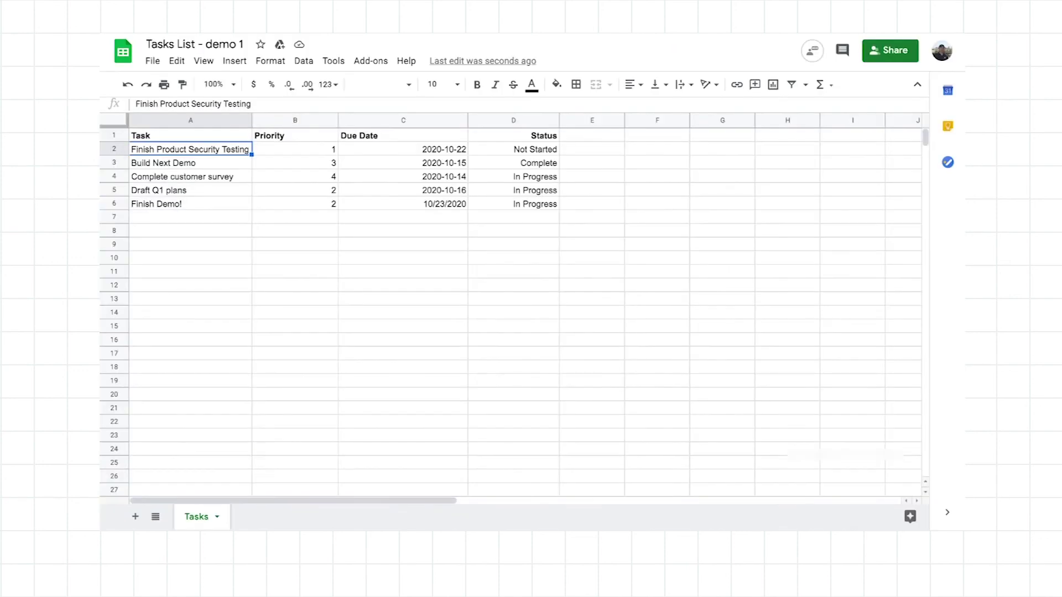
Select row 6 in Google Sheets to check the Finish Demo! record dated 10/23/2020.
{"action": "left_click", "coordinate": [114, 203]}
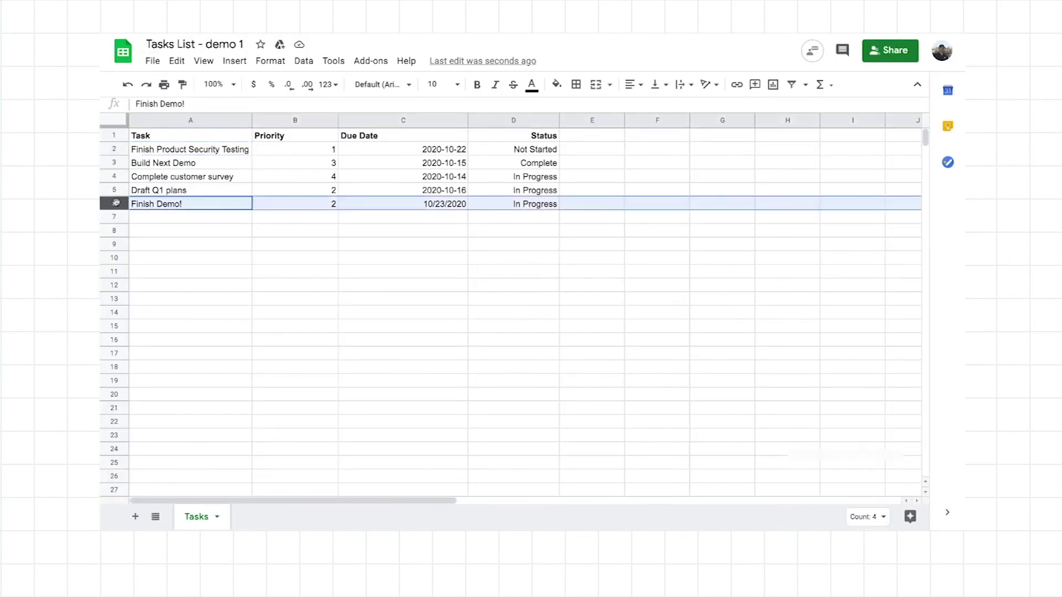